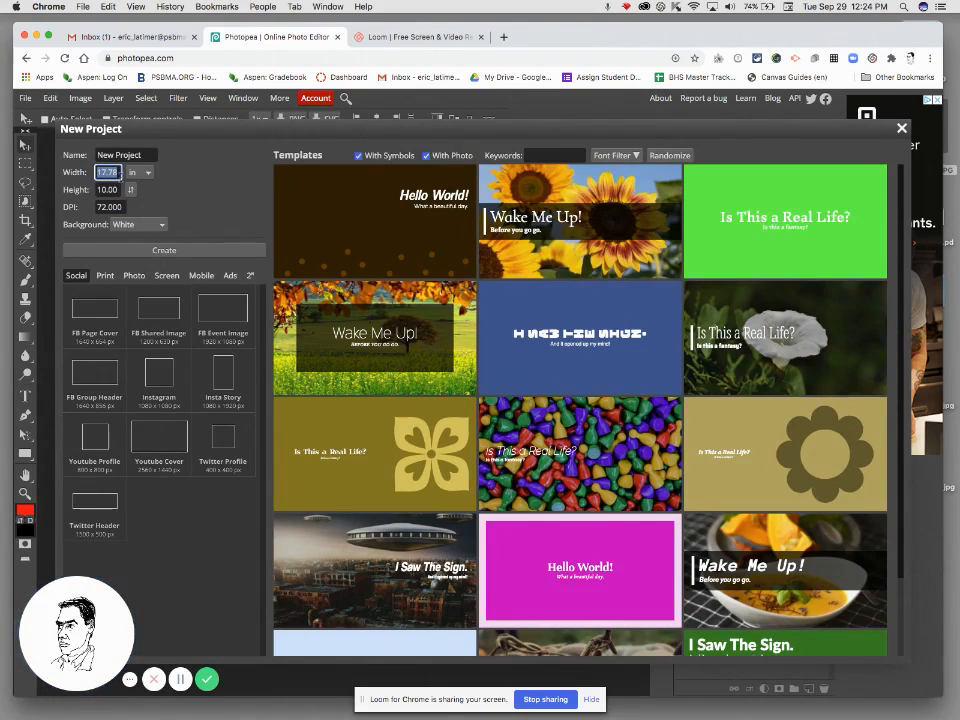
Create a new project 10 in wide and 10 in high at 72 DPI with a white background.
text(810)
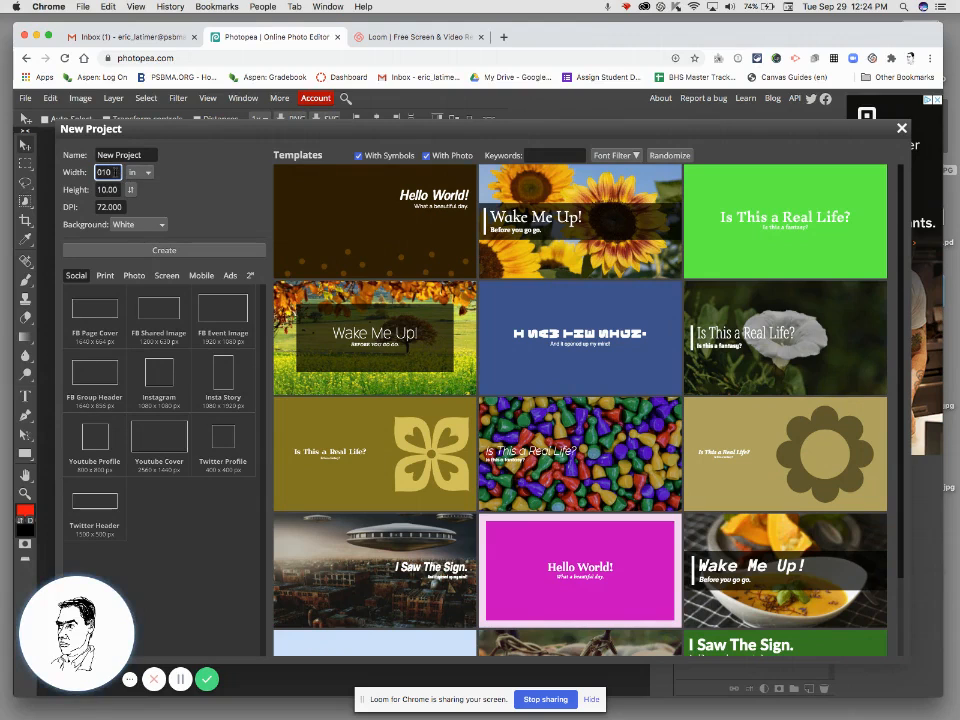
drag(111, 173, 93, 173)
text(1)
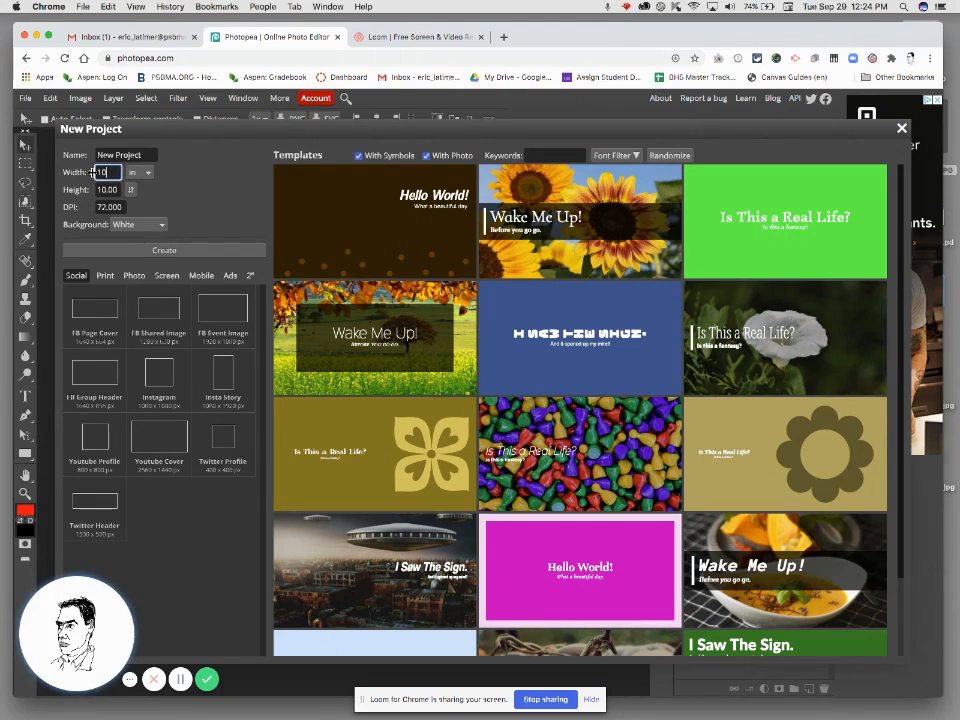
text(0)
key(Tab)
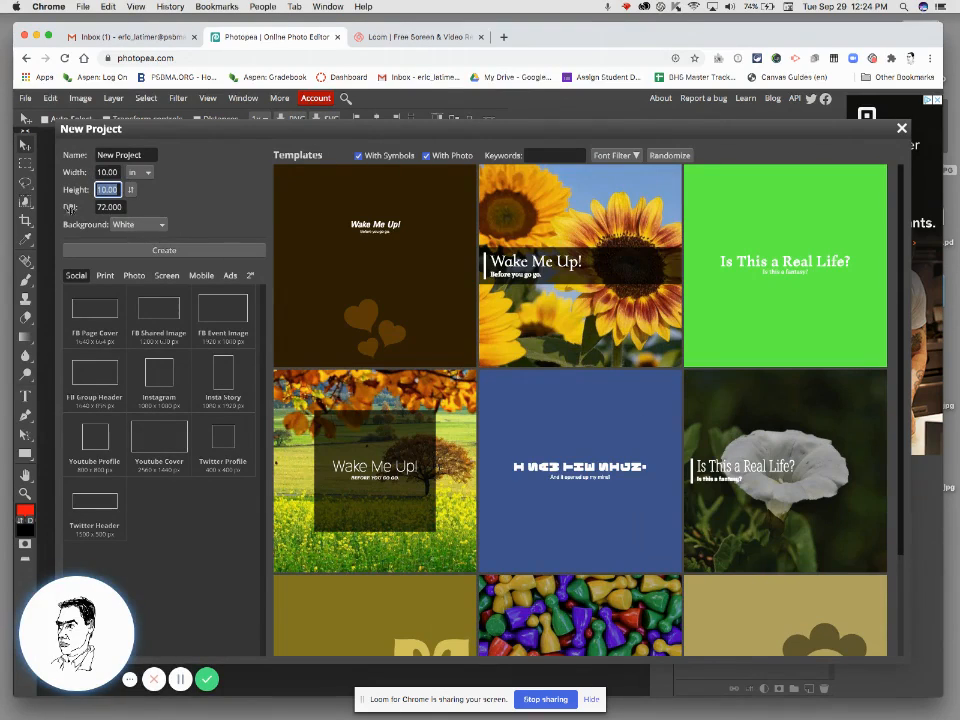
click(139, 251)
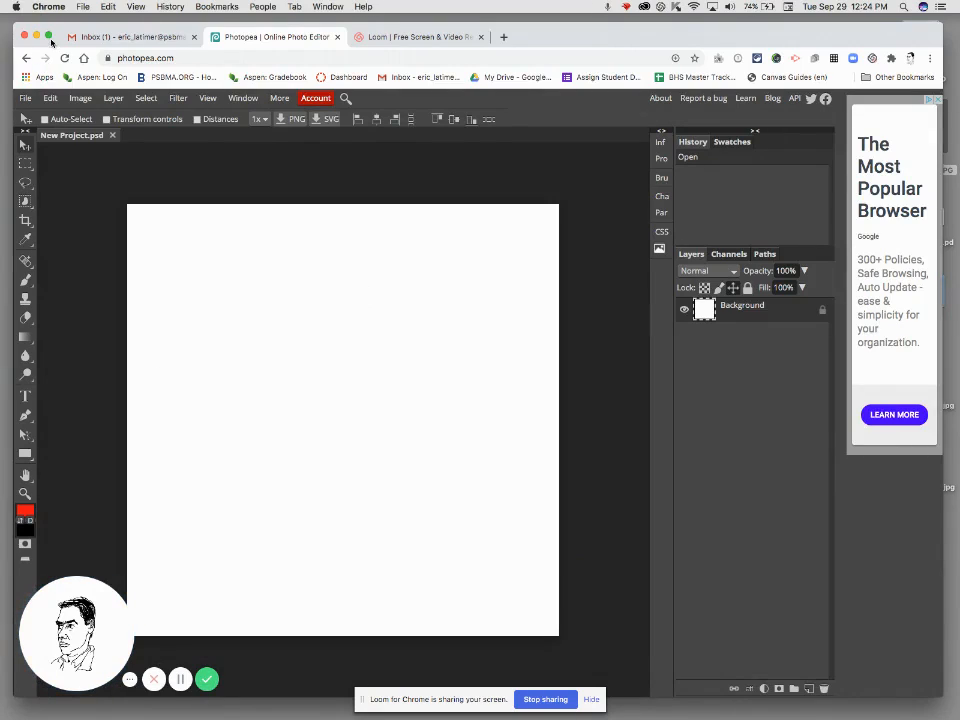
click(25, 98)
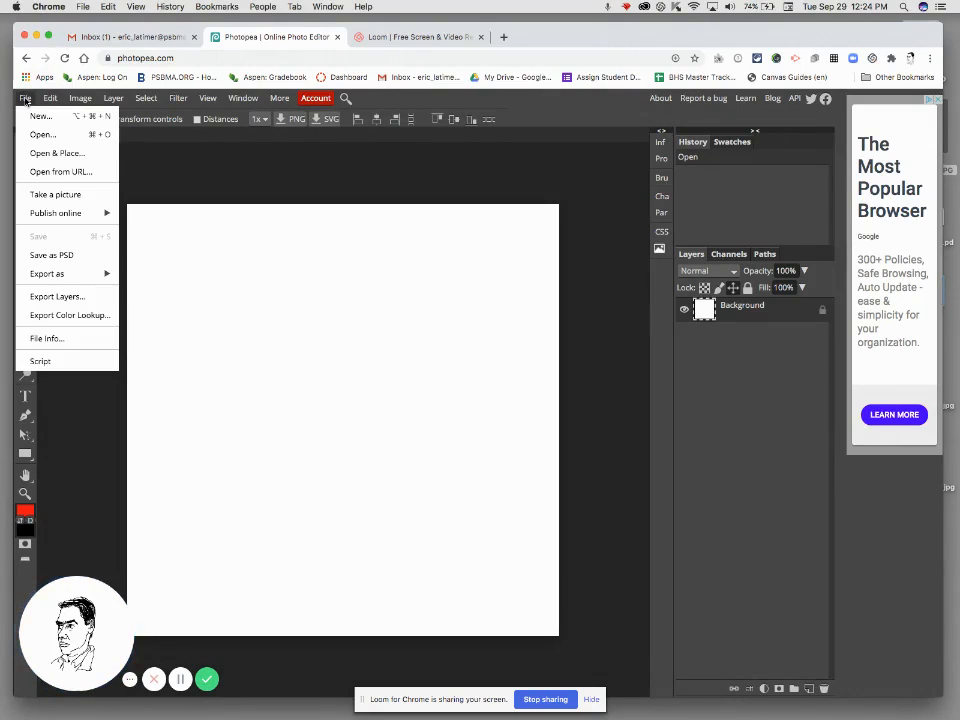
click(33, 153)
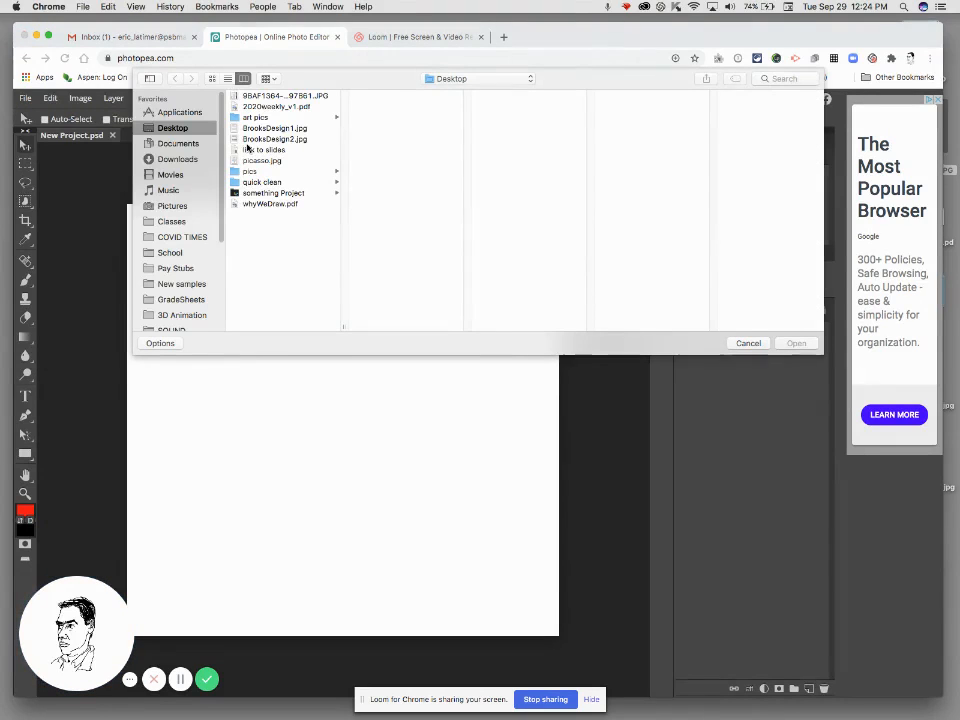
click(270, 96)
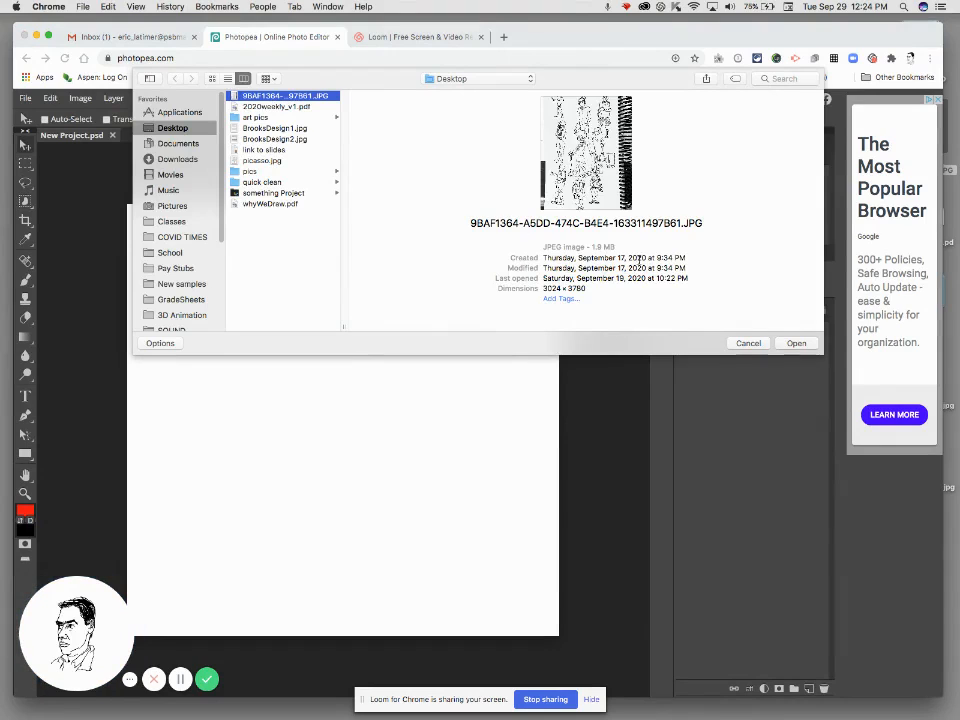
click(797, 344)
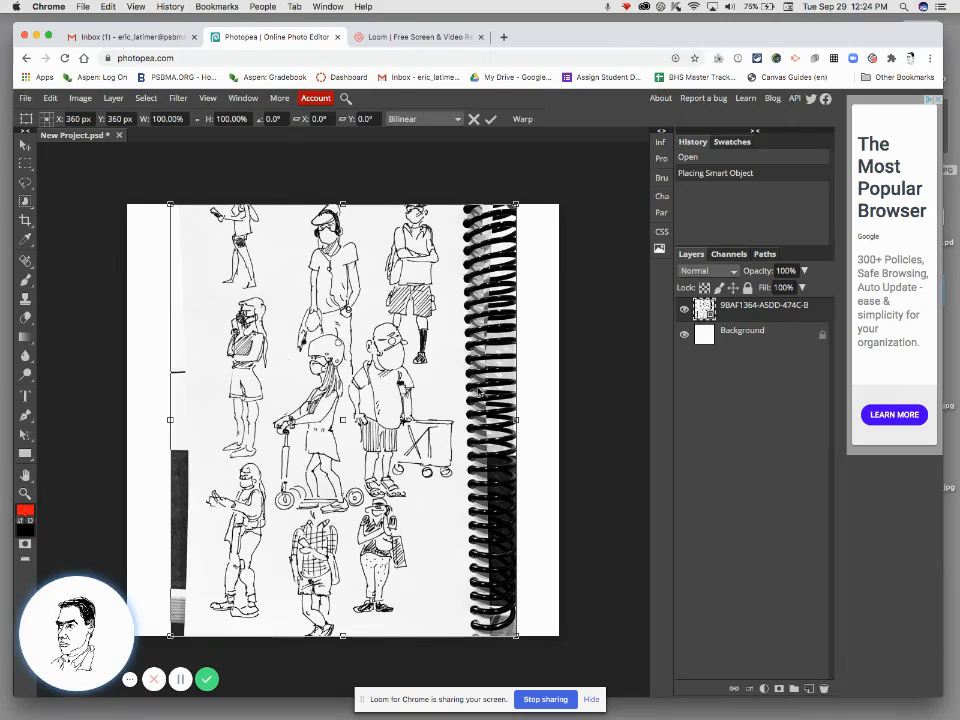
click(24, 145)
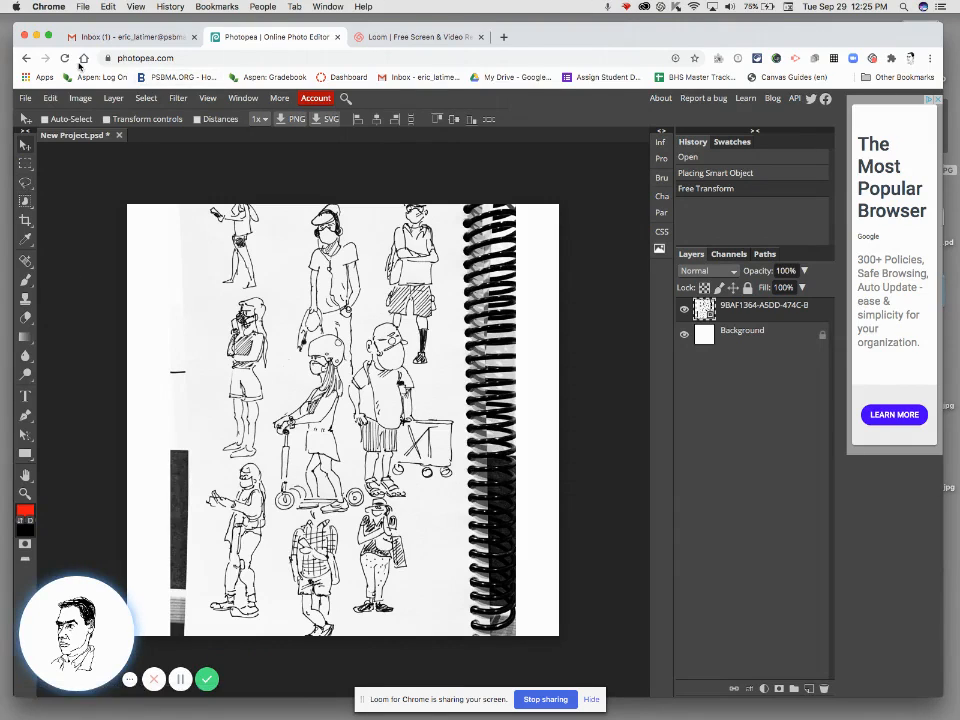
click(48, 37)
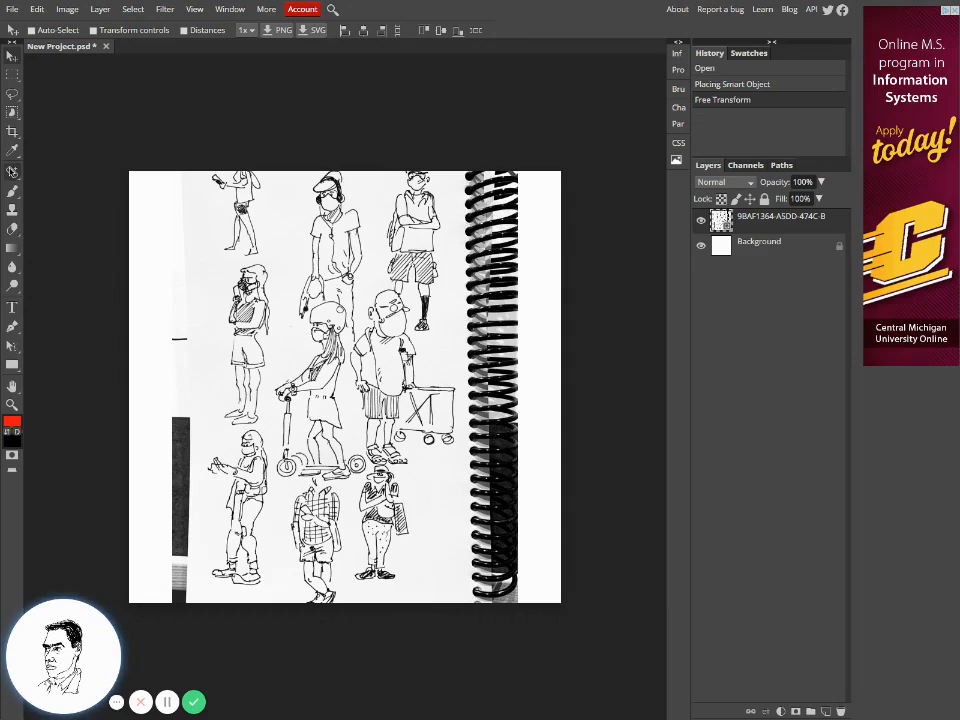
Try to delete the notebook's spiral binding from the placed image with a rectangular selection, and deselect.
click(15, 82)
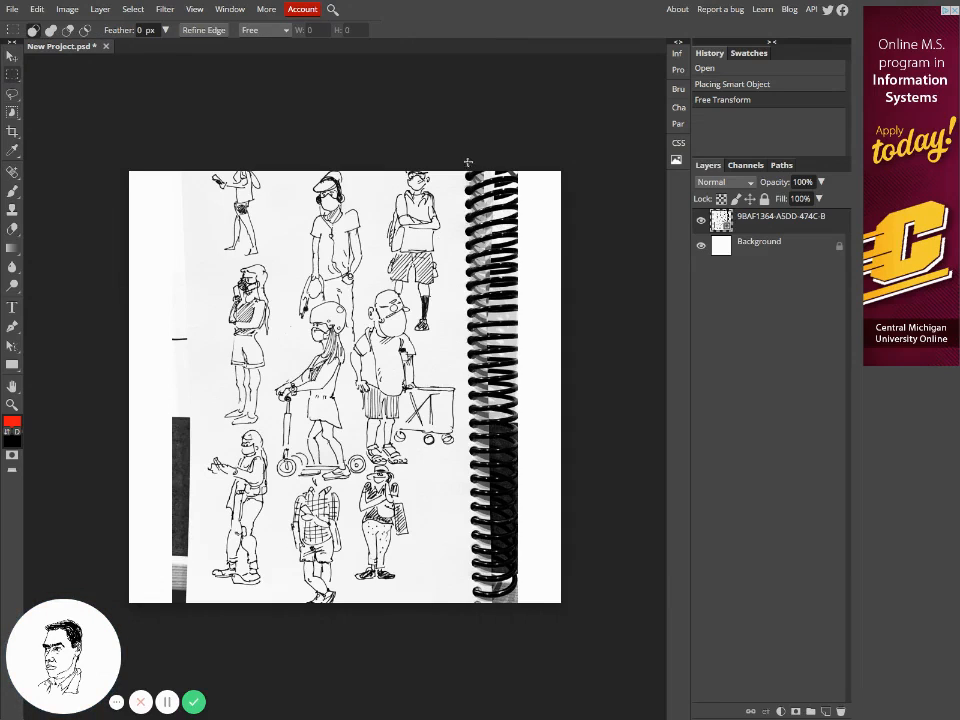
drag(461, 166, 551, 628)
key(Delete)
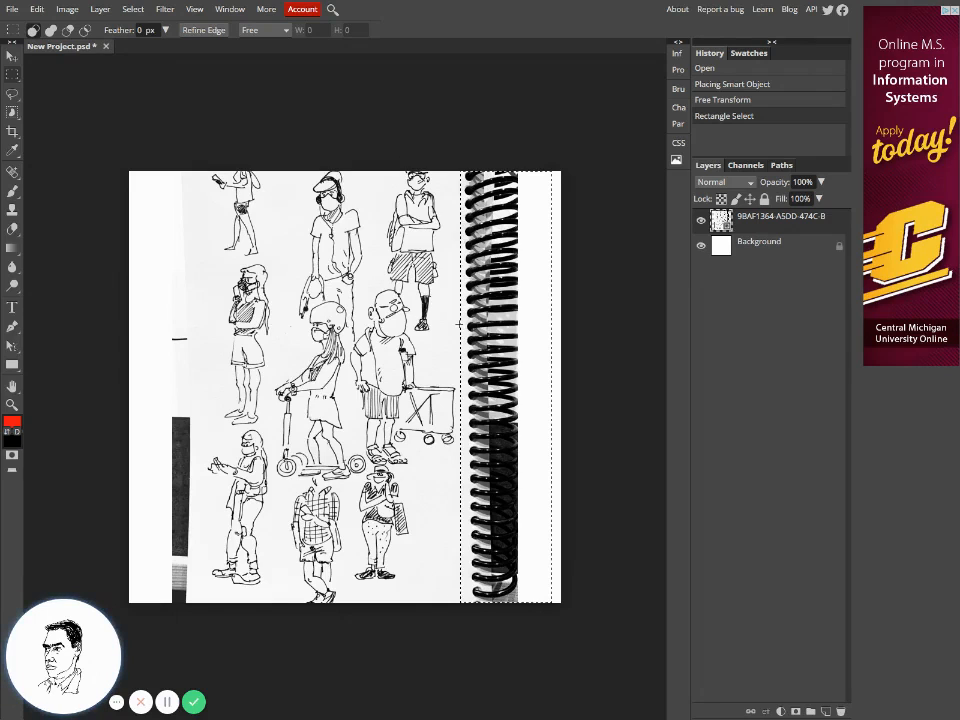
click(461, 327)
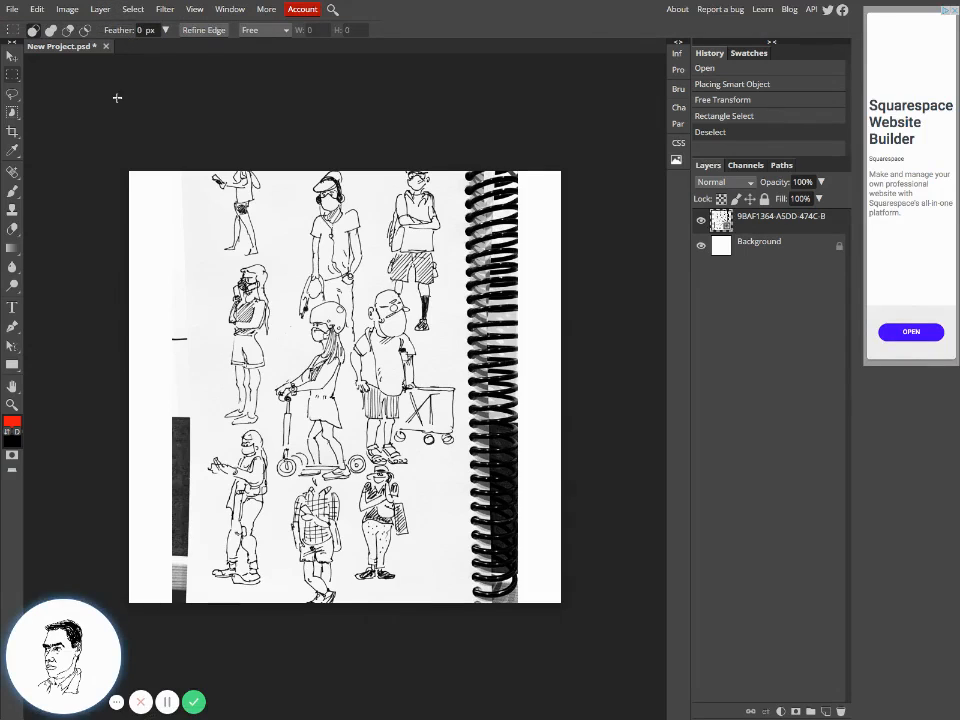
Rasterize the placed sketch layer so its pixels can be edited.
click(130, 12)
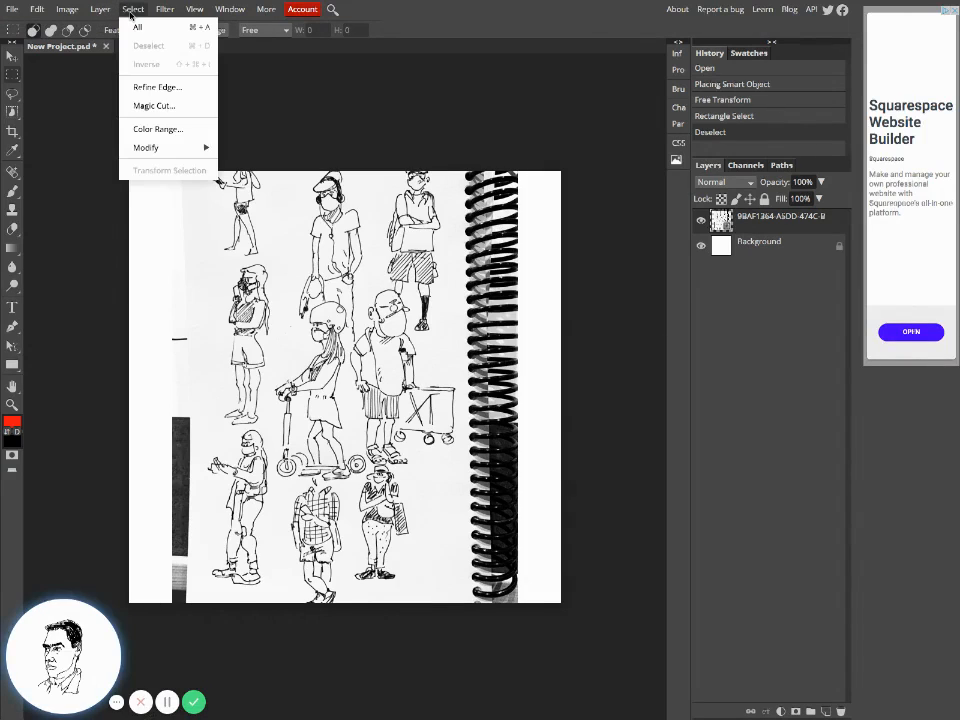
mouse_move(100, 9)
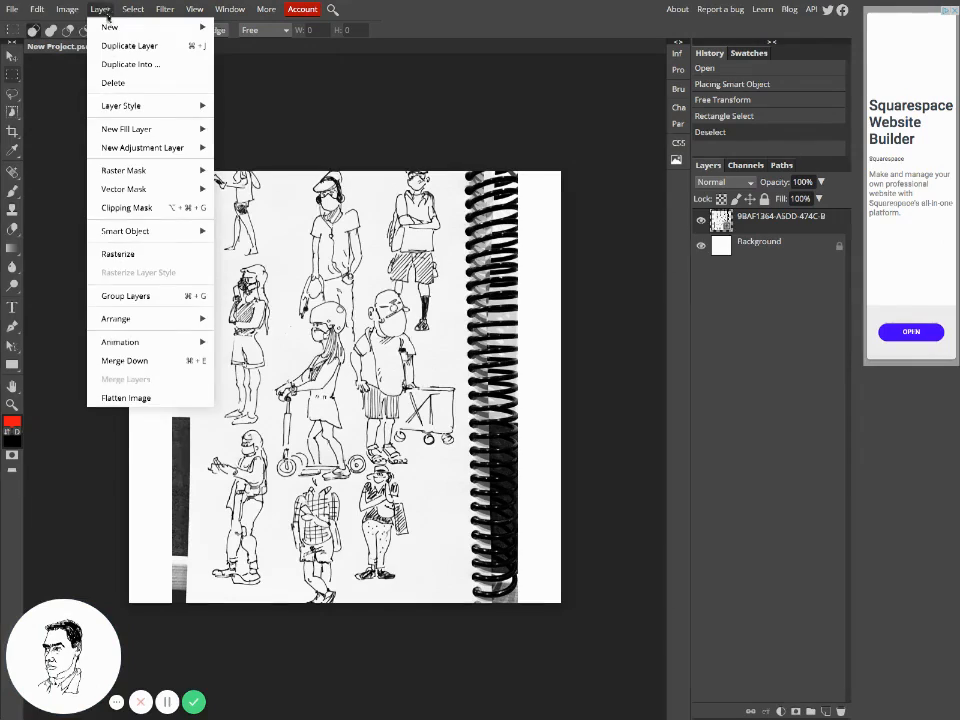
click(106, 255)
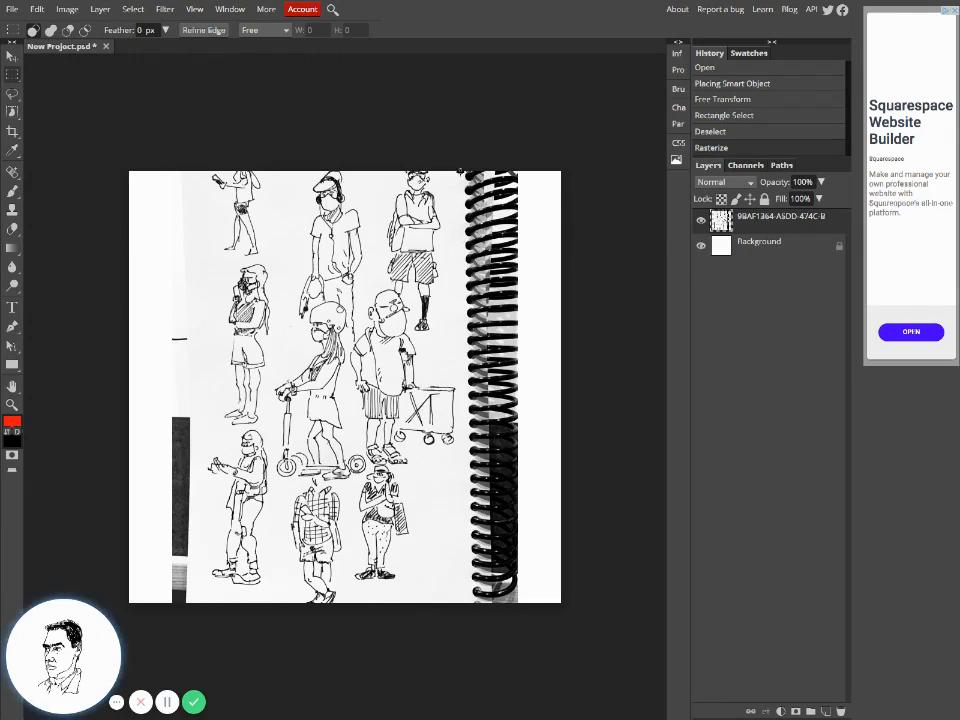
drag(462, 171, 524, 605)
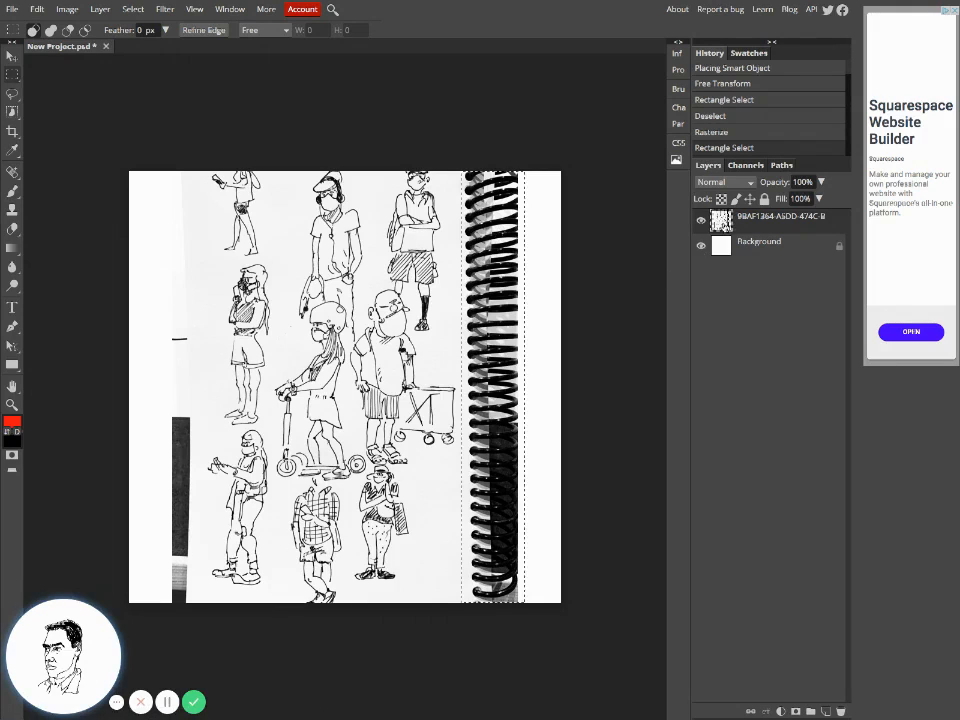
click(97, 9)
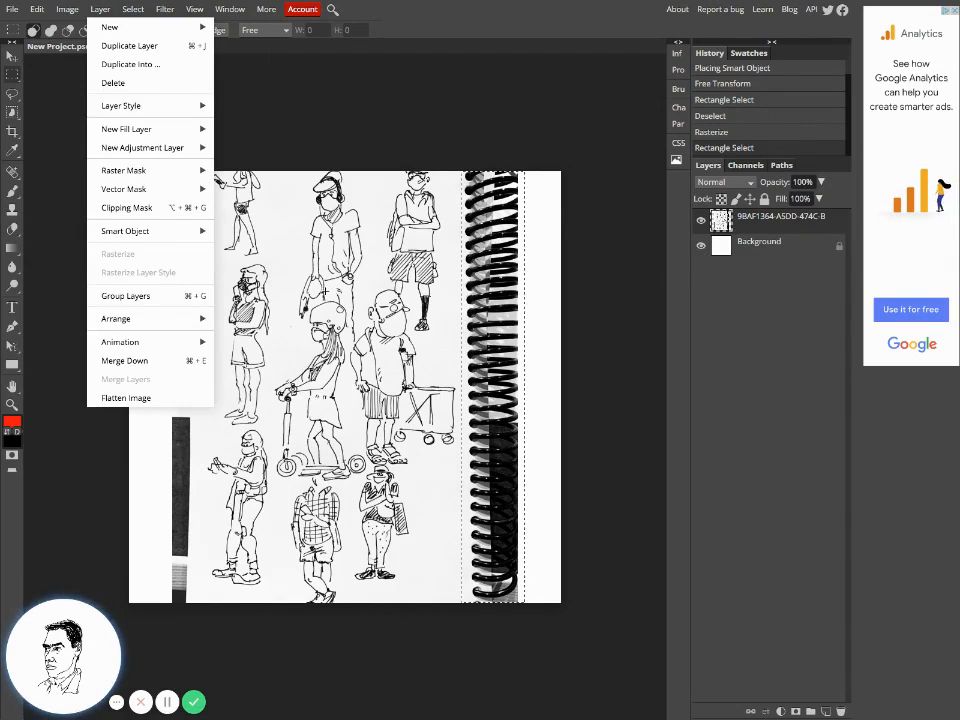
click(448, 307)
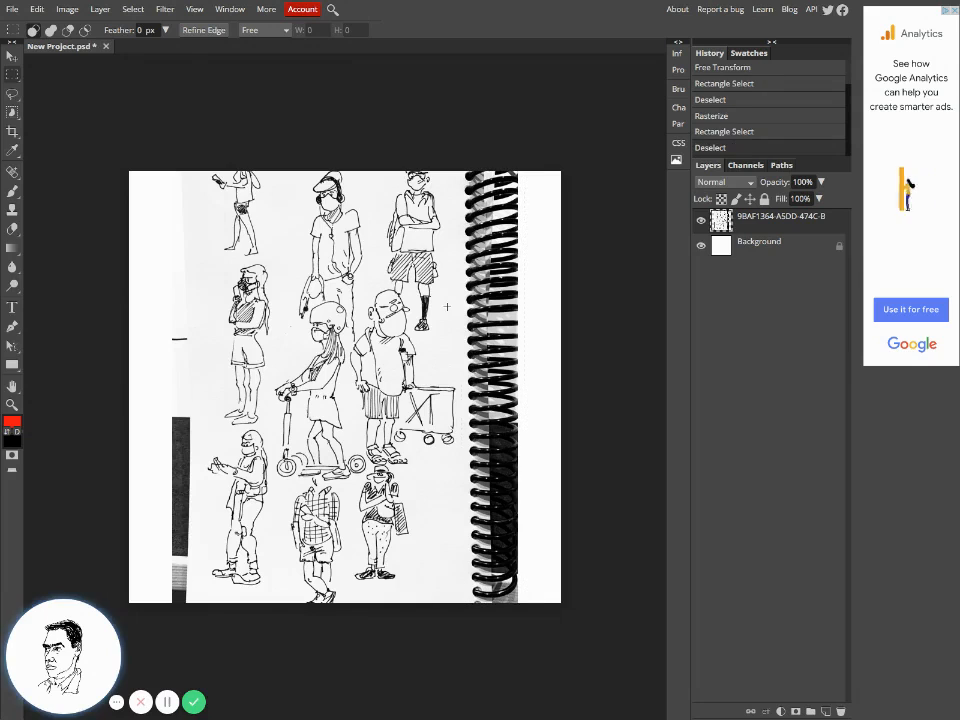
Clear the spiral binding and the dark strip along the sketch's left edge using full-height rectangular selections, and deselect.
drag(460, 171, 553, 618)
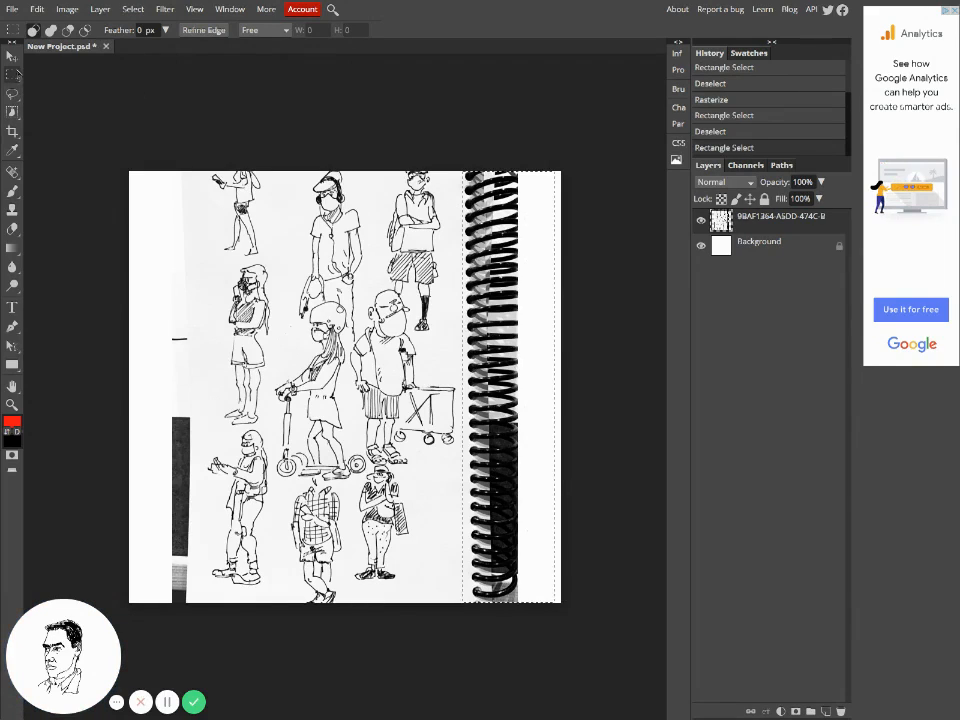
key(Delete)
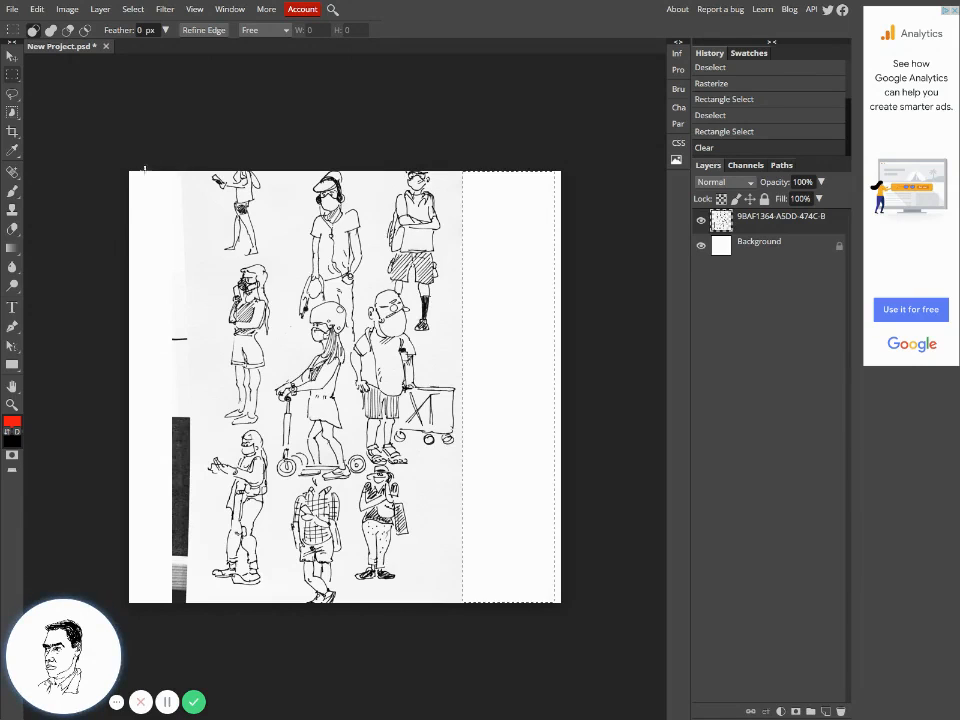
drag(145, 166, 194, 612)
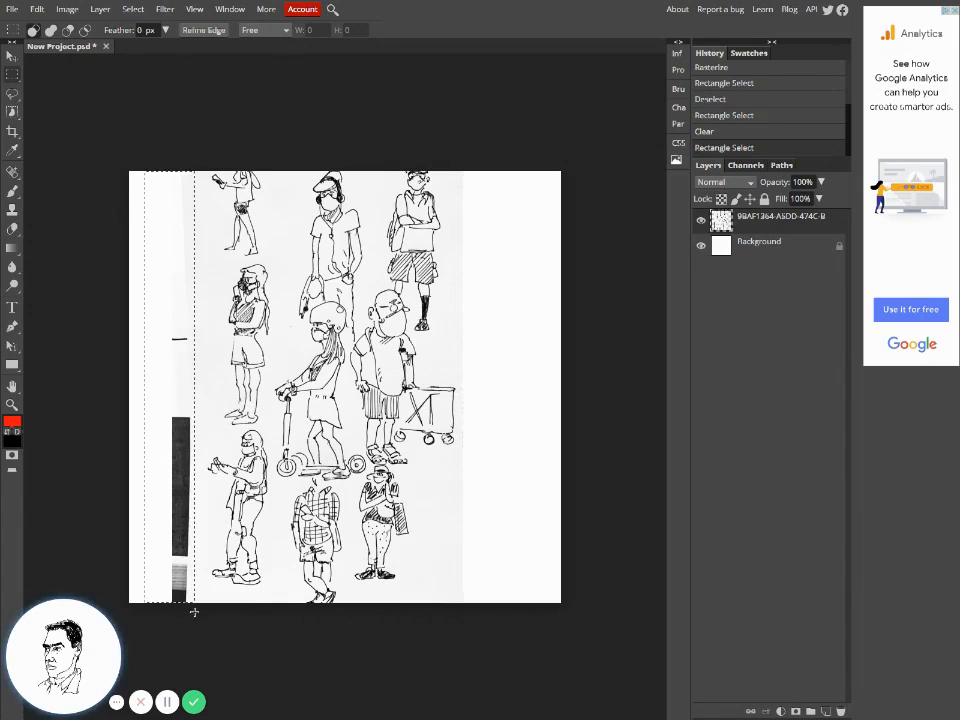
key(Delete)
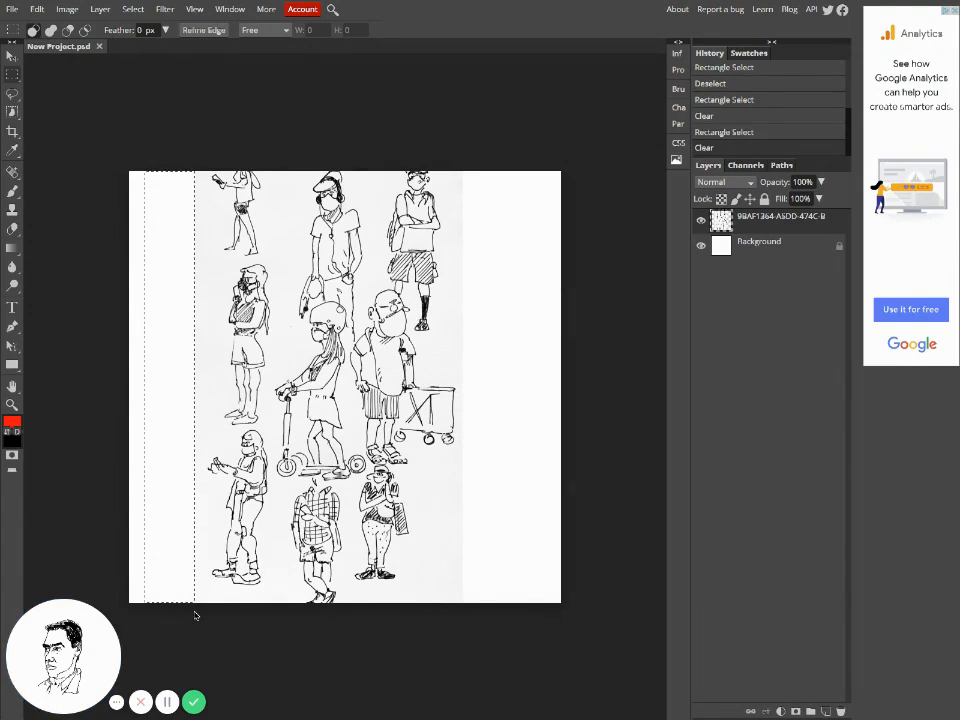
key(super+s)
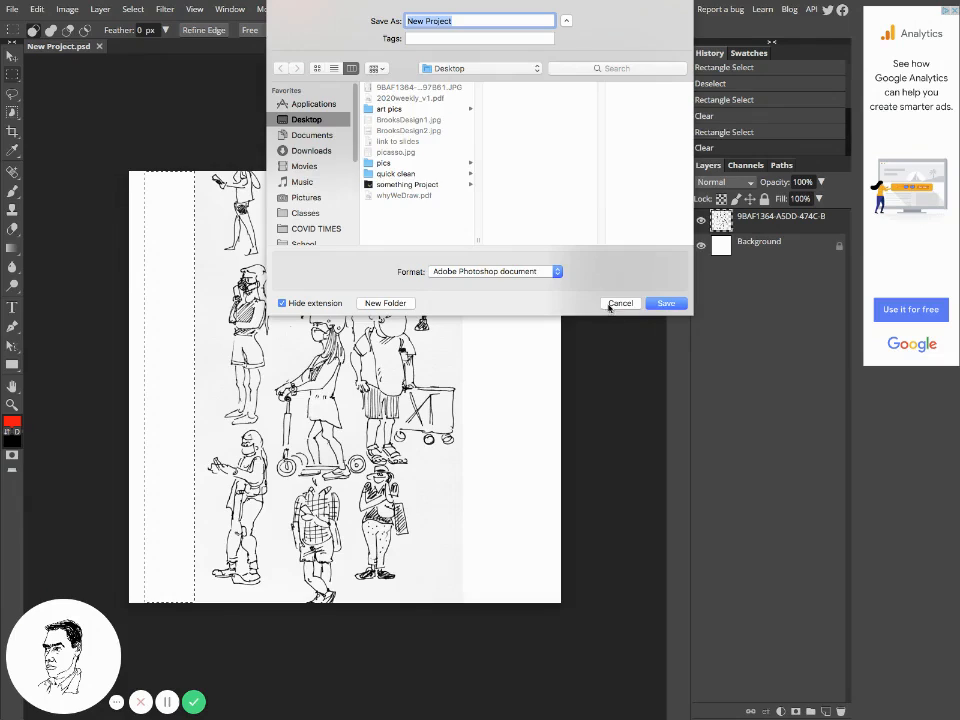
click(609, 306)
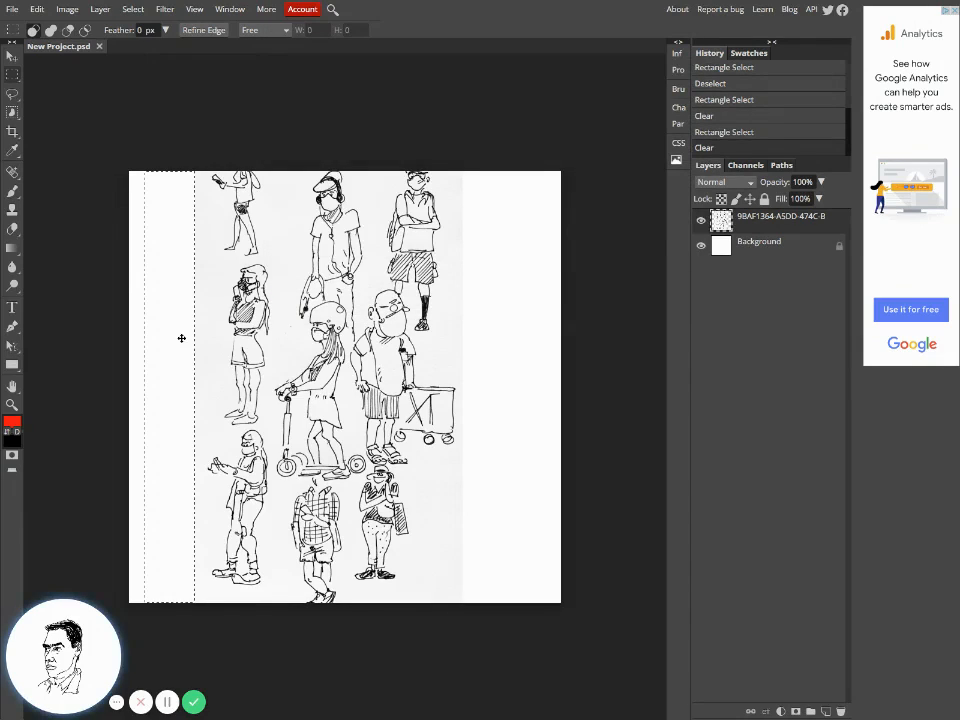
click(181, 341)
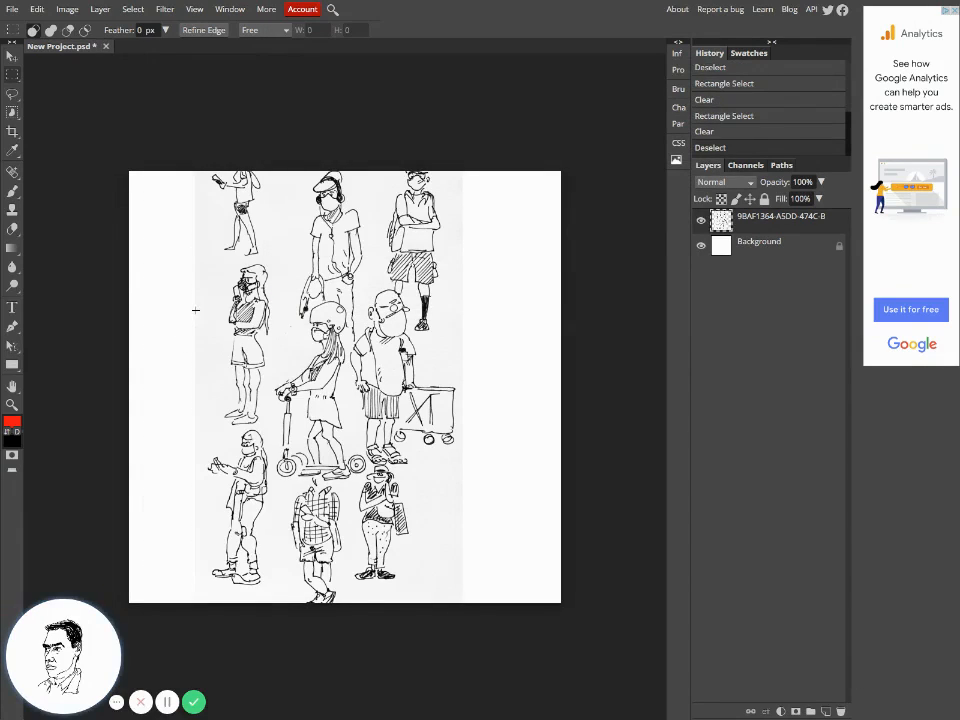
click(11, 404)
click(230, 375)
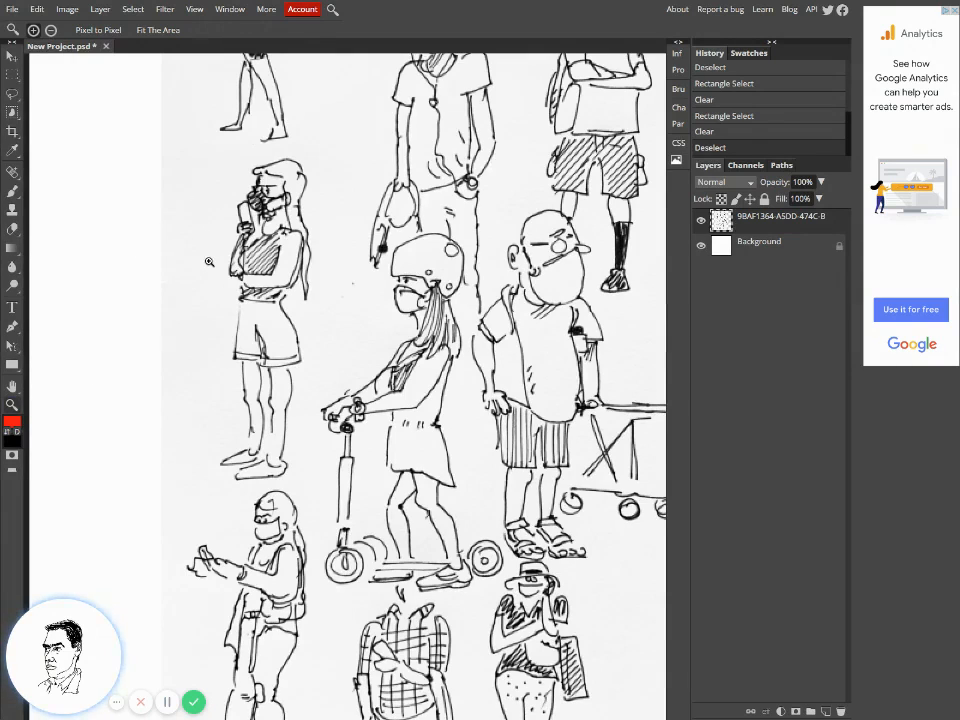
scroll(209, 262, down, 4)
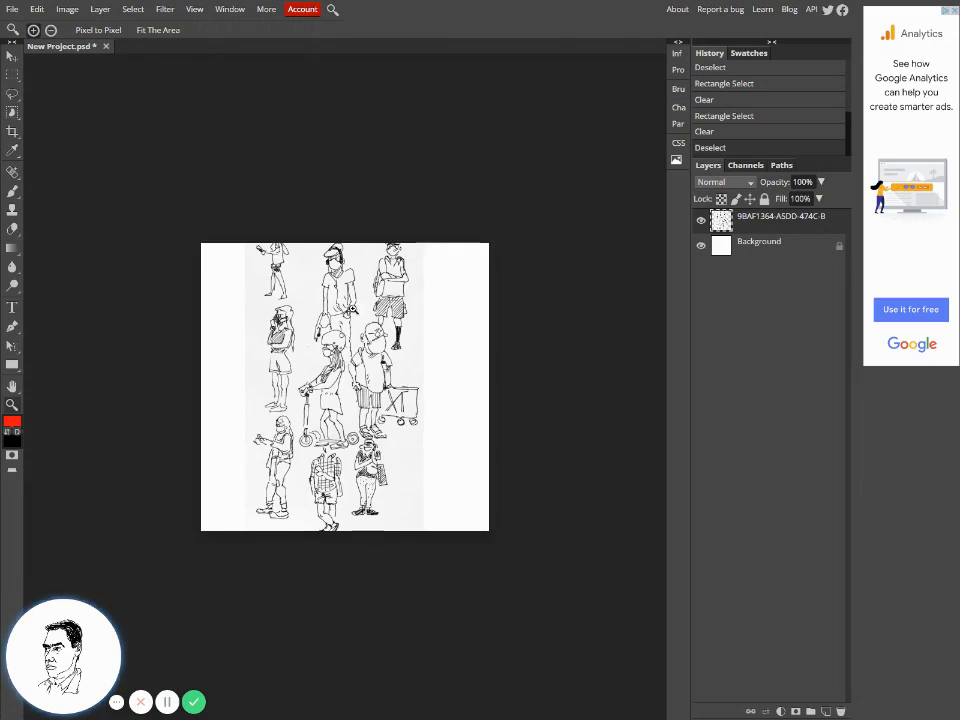
Try adding a Threshold adjustment layer above the sketch with the threshold level at 185.
click(162, 10)
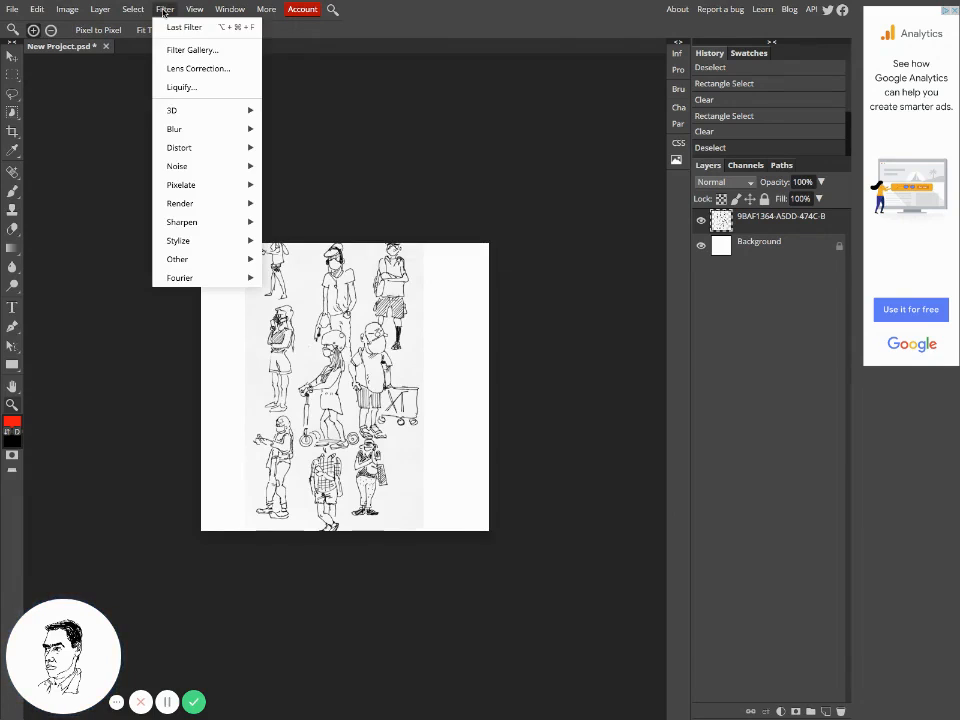
mouse_move(133, 9)
mouse_move(93, 10)
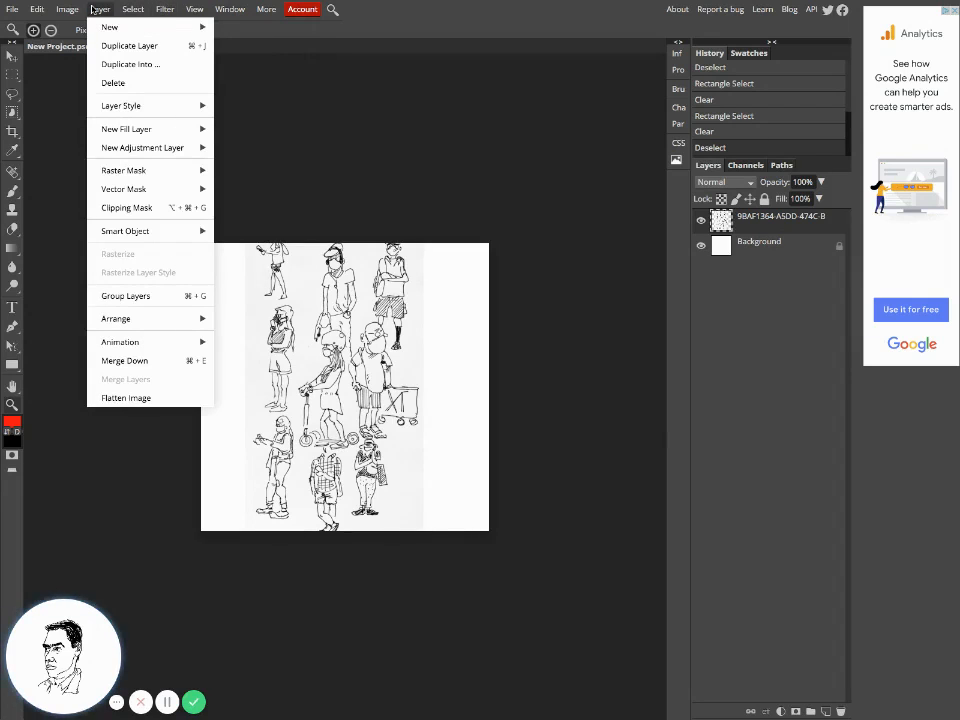
mouse_move(105, 104)
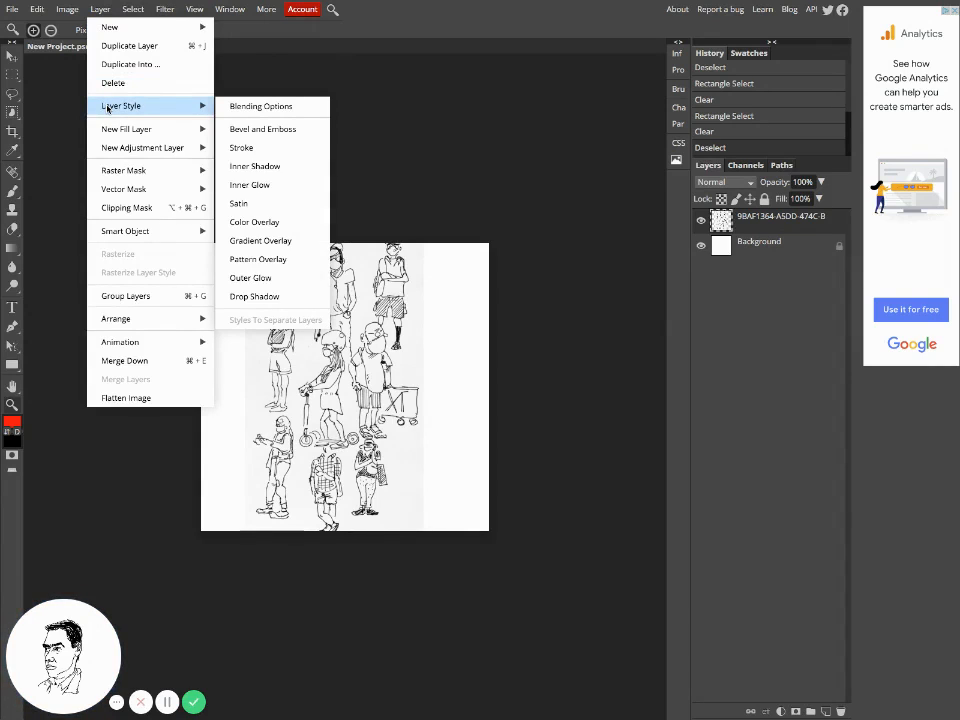
mouse_move(107, 130)
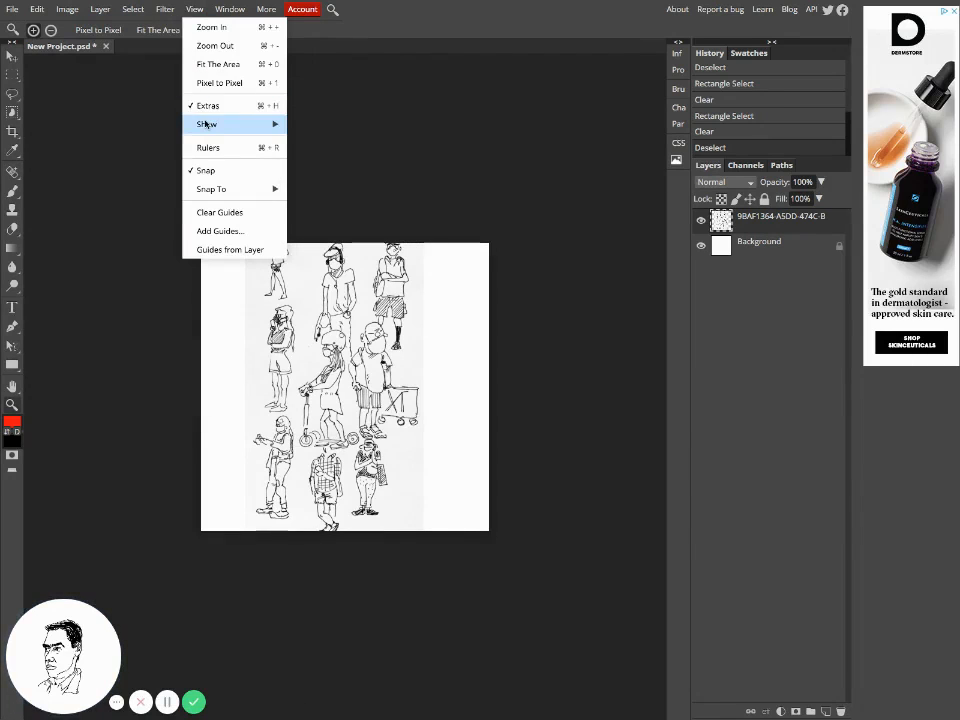
mouse_move(206, 127)
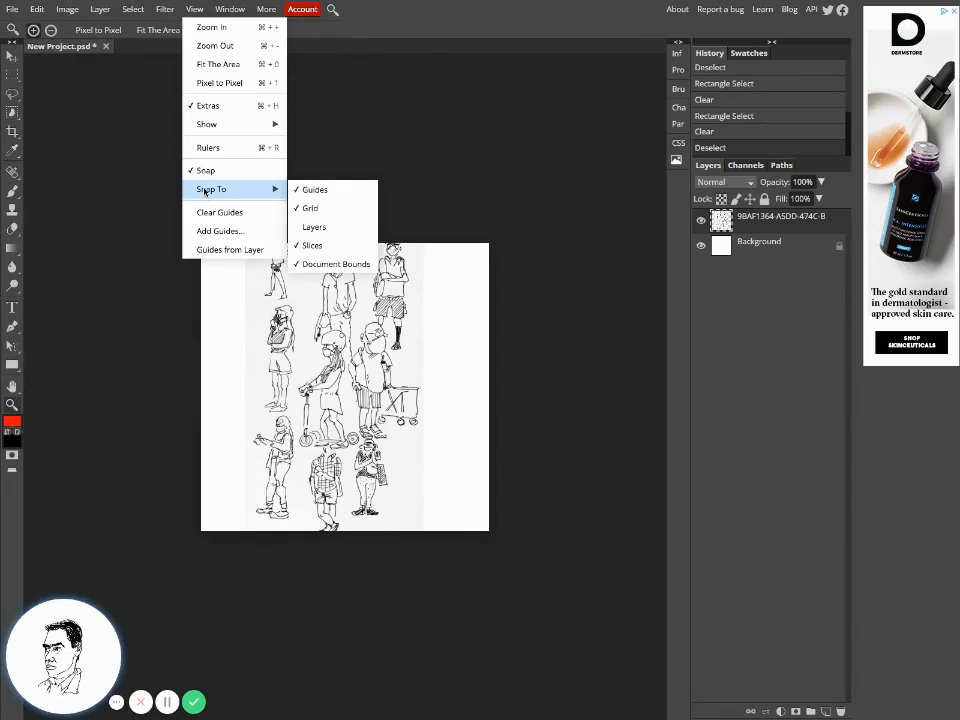
mouse_move(230, 10)
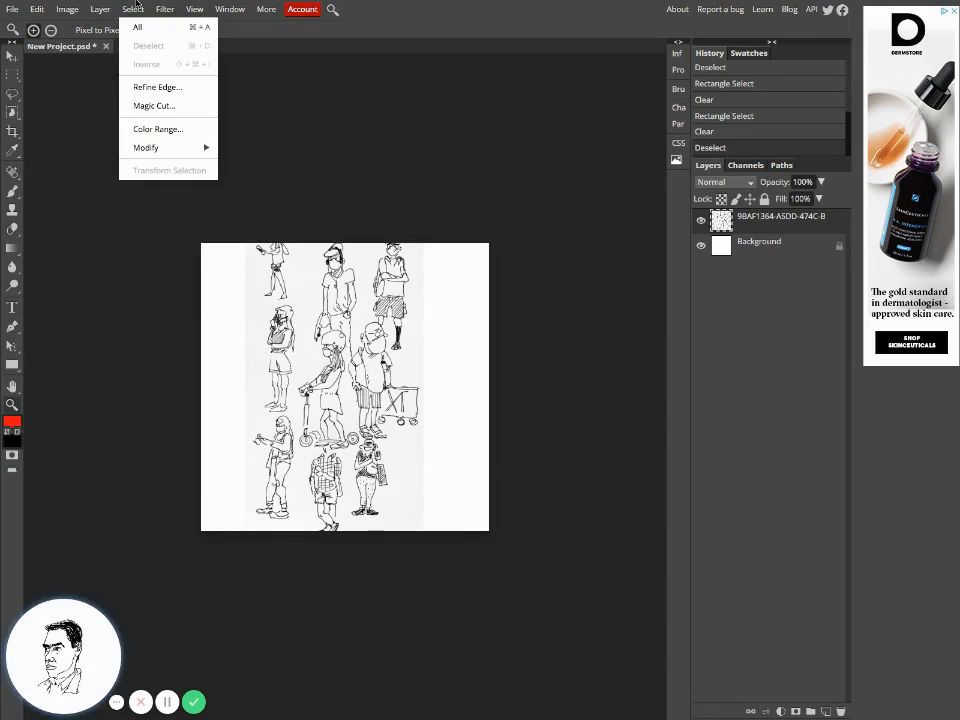
mouse_move(135, 147)
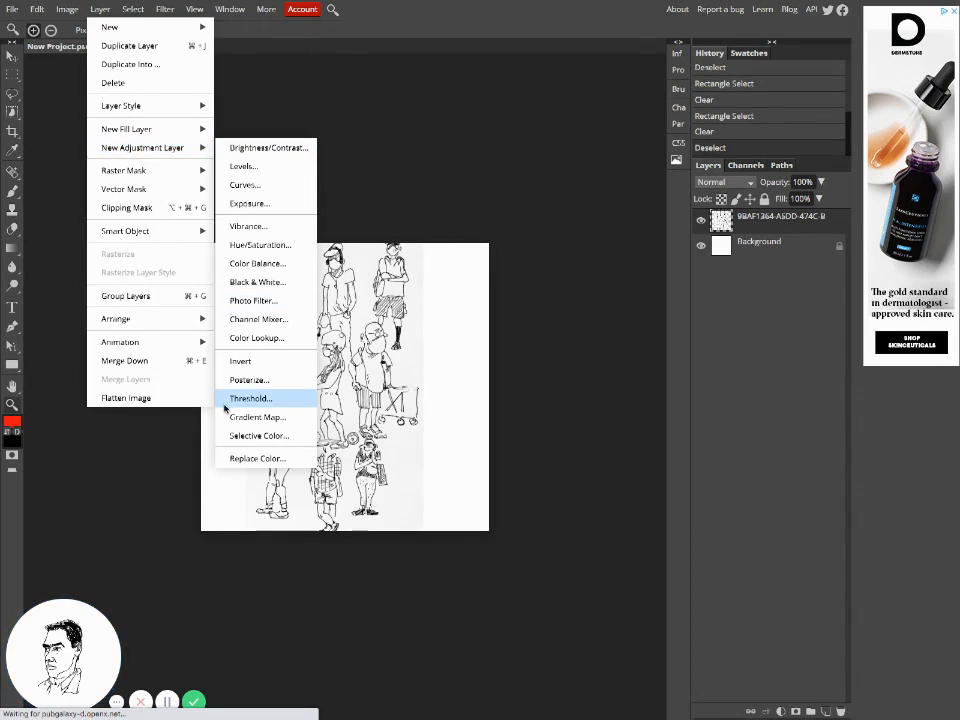
click(238, 399)
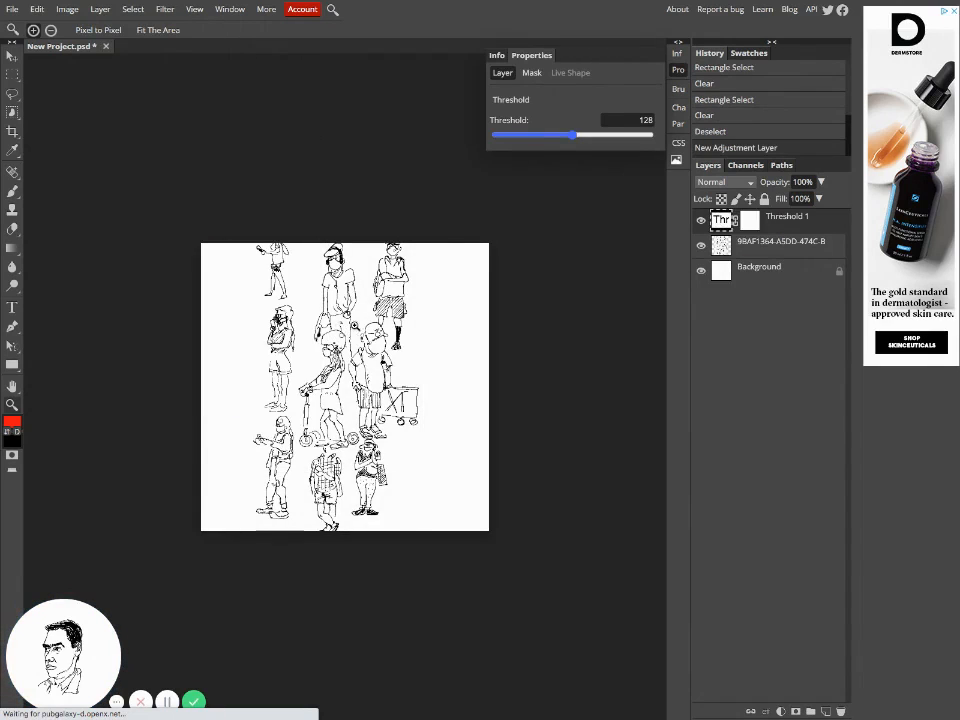
click(347, 384)
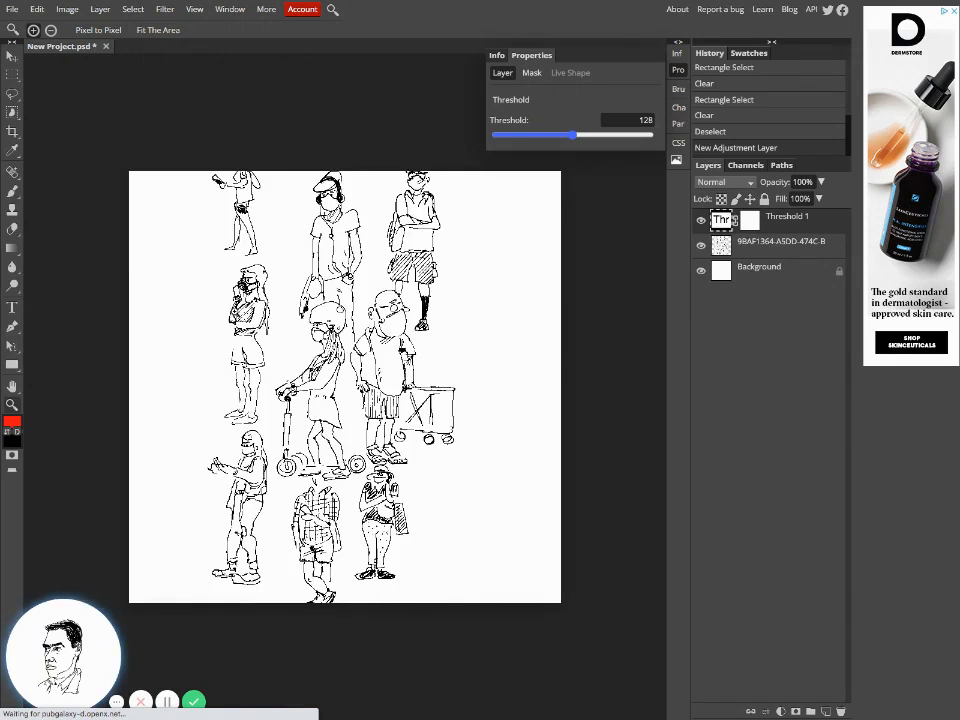
click(233, 306)
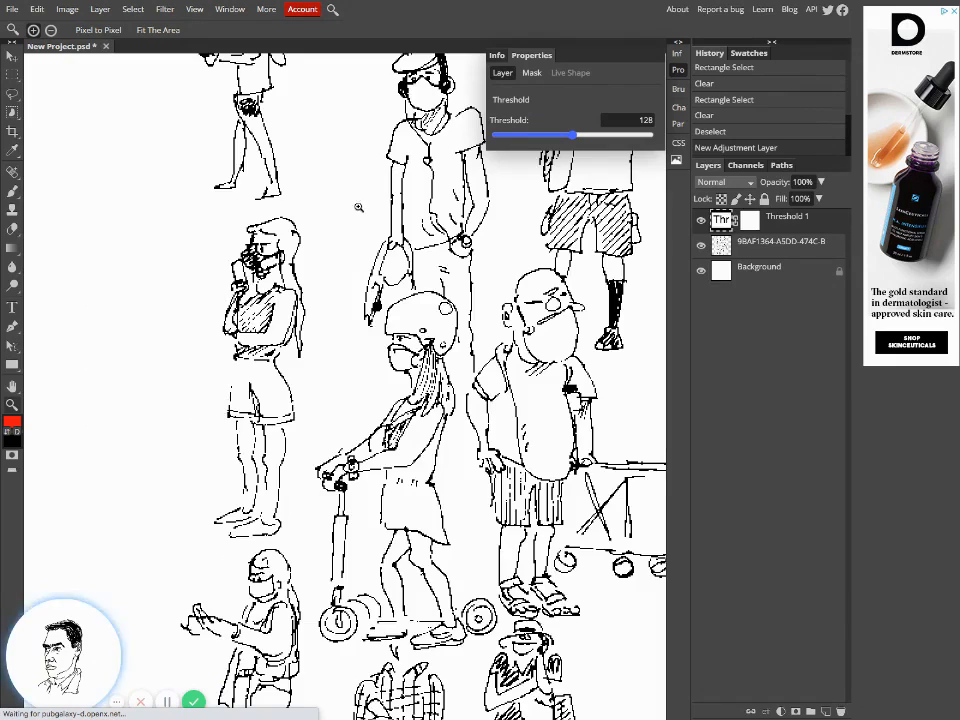
mouse_move(573, 134)
mouse_down()
mouse_move(535, 138)
mouse_move(607, 141)
mouse_up()
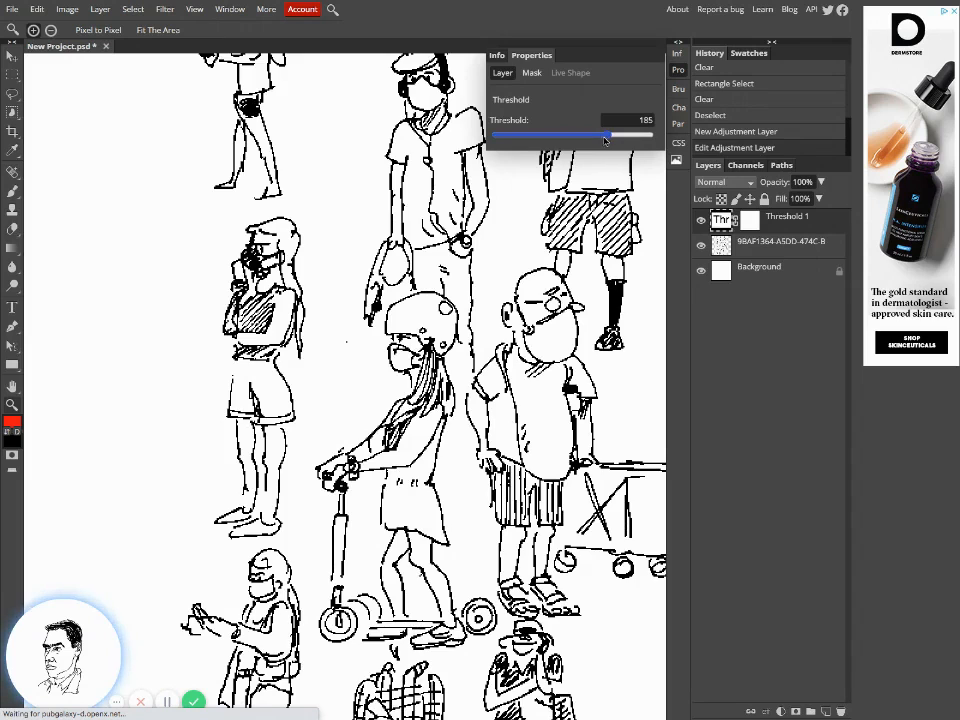
Compare the line work by undoing and redoing the threshold level change, and revert the history to before the Threshold layer was added.
click(805, 254)
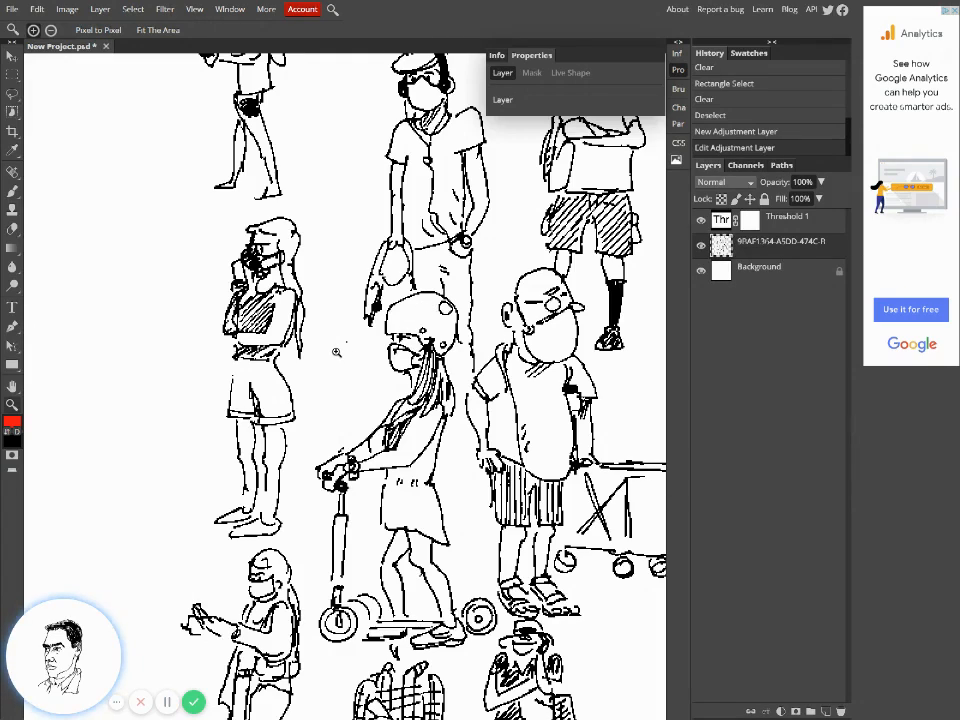
alt+click(336, 352)
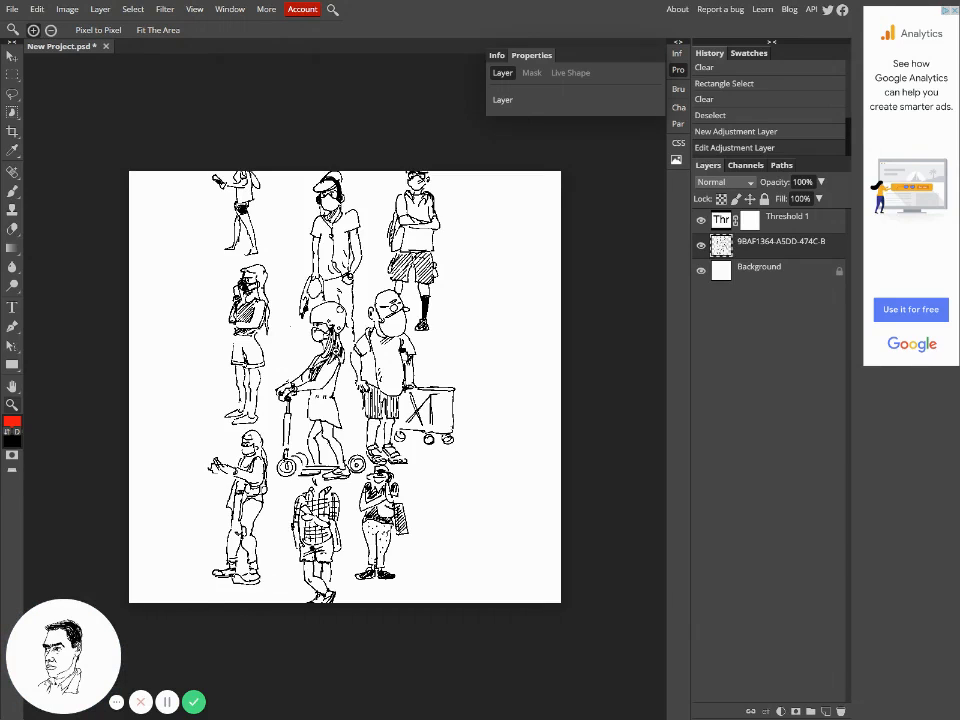
click(36, 9)
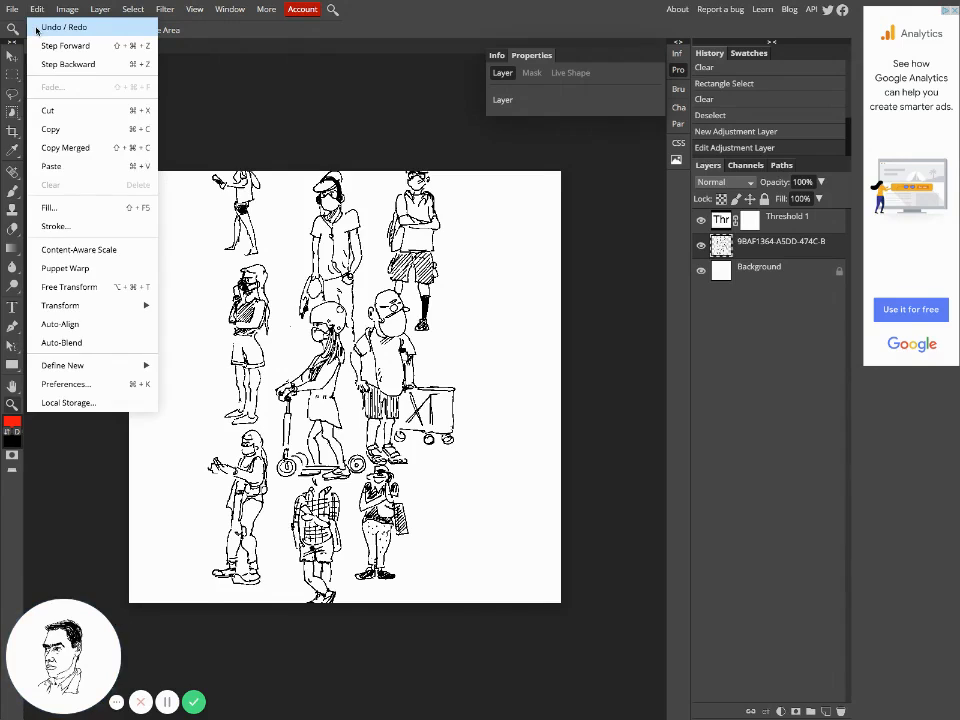
click(36, 30)
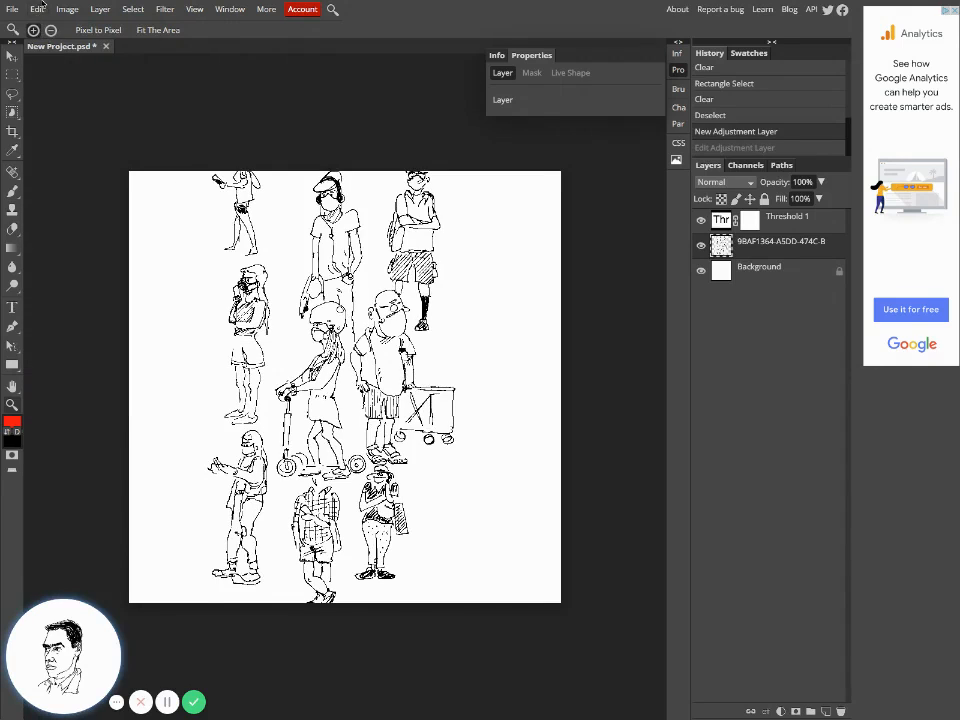
mouse_move(32, 3)
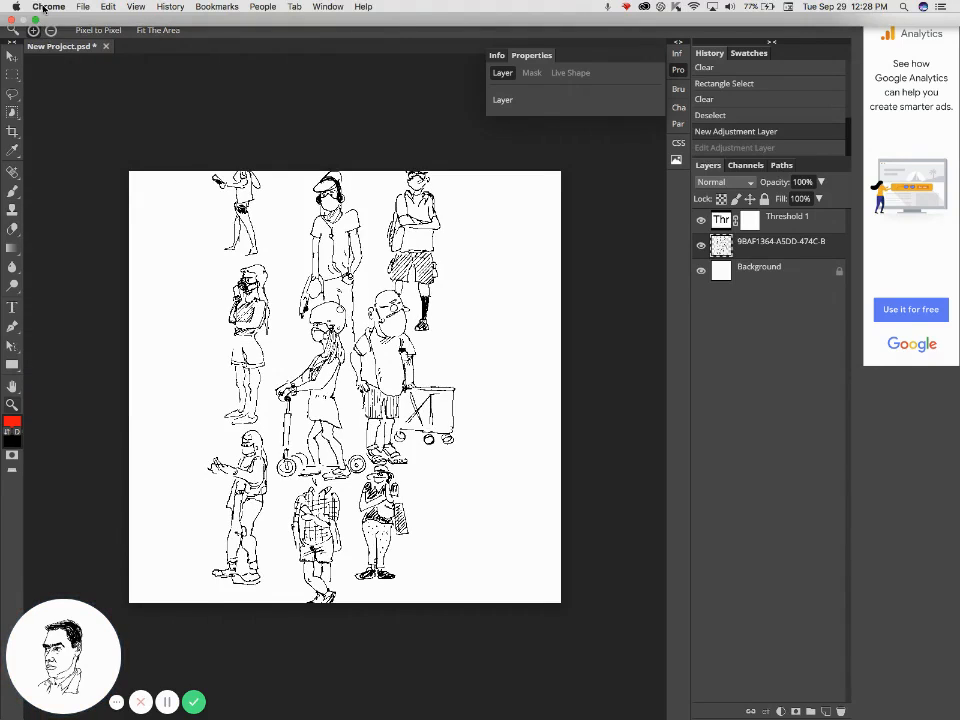
click(64, 86)
click(36, 9)
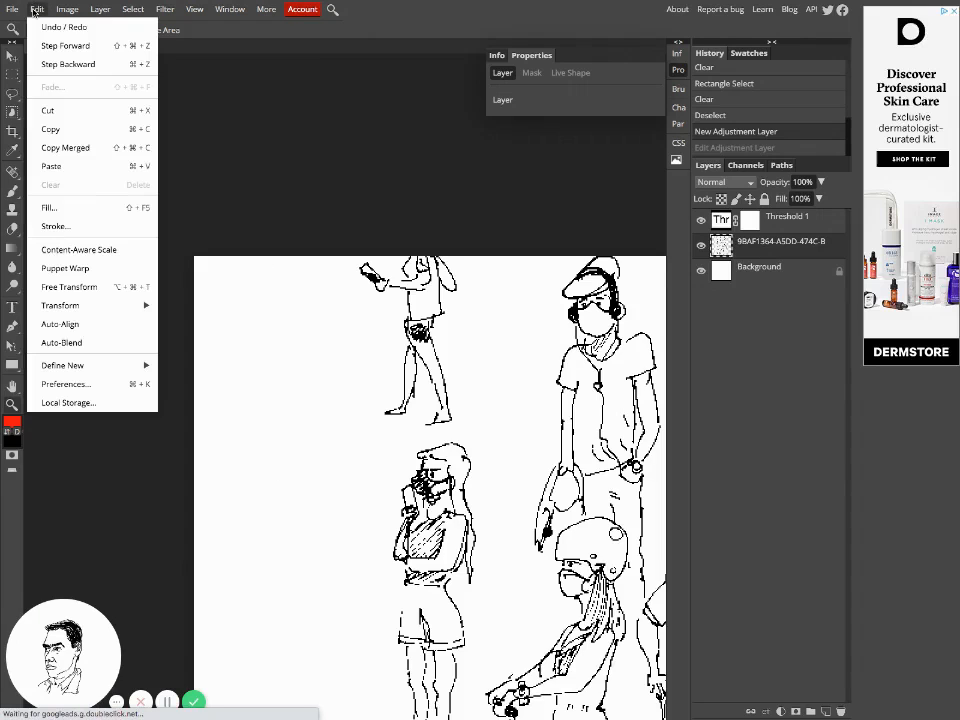
click(43, 27)
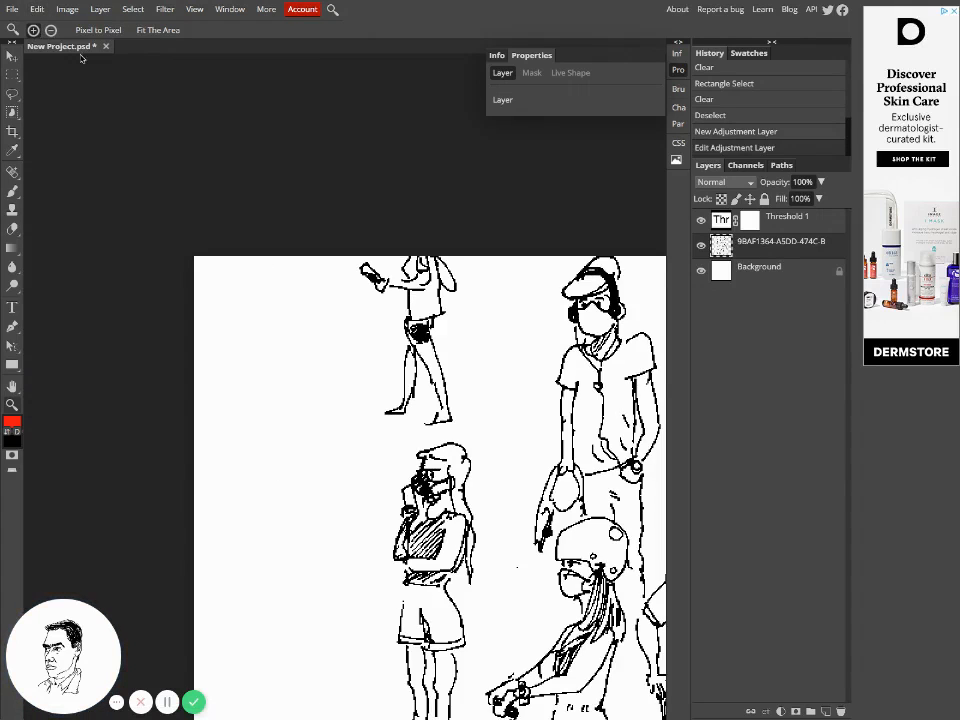
click(36, 9)
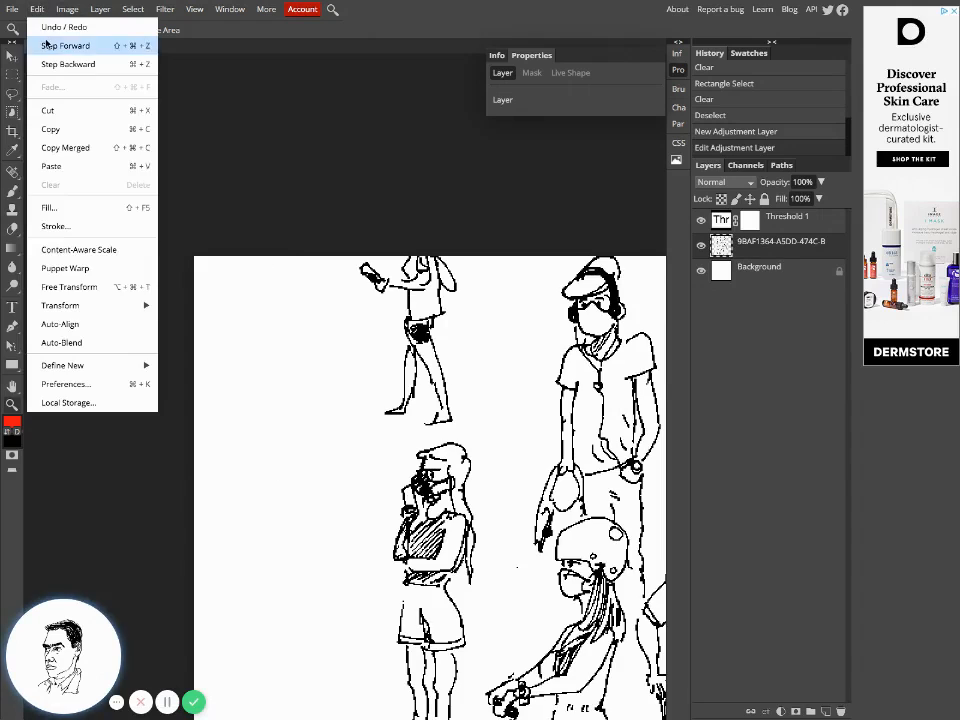
click(48, 30)
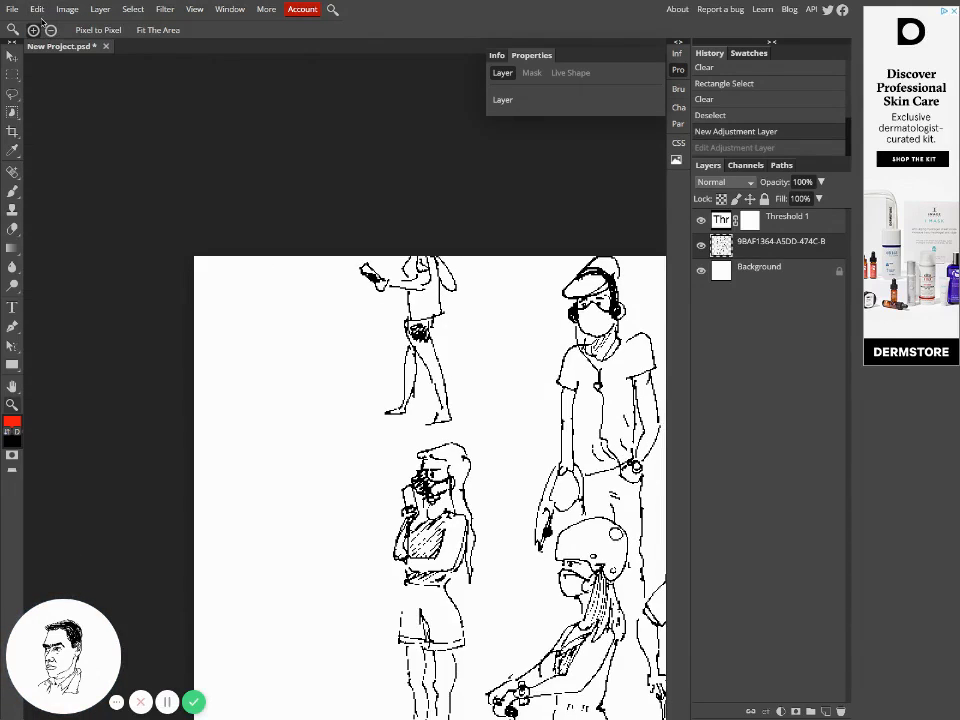
click(708, 116)
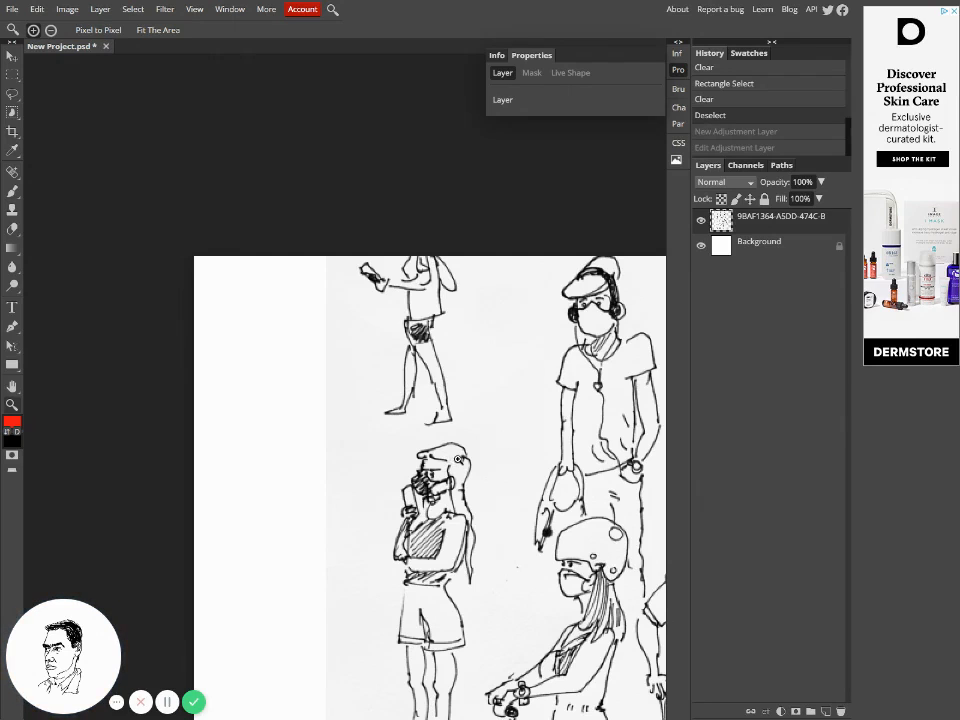
Try erasing the front foot of the upper walking figure on the sketch layer, and undo the erasure.
click(13, 388)
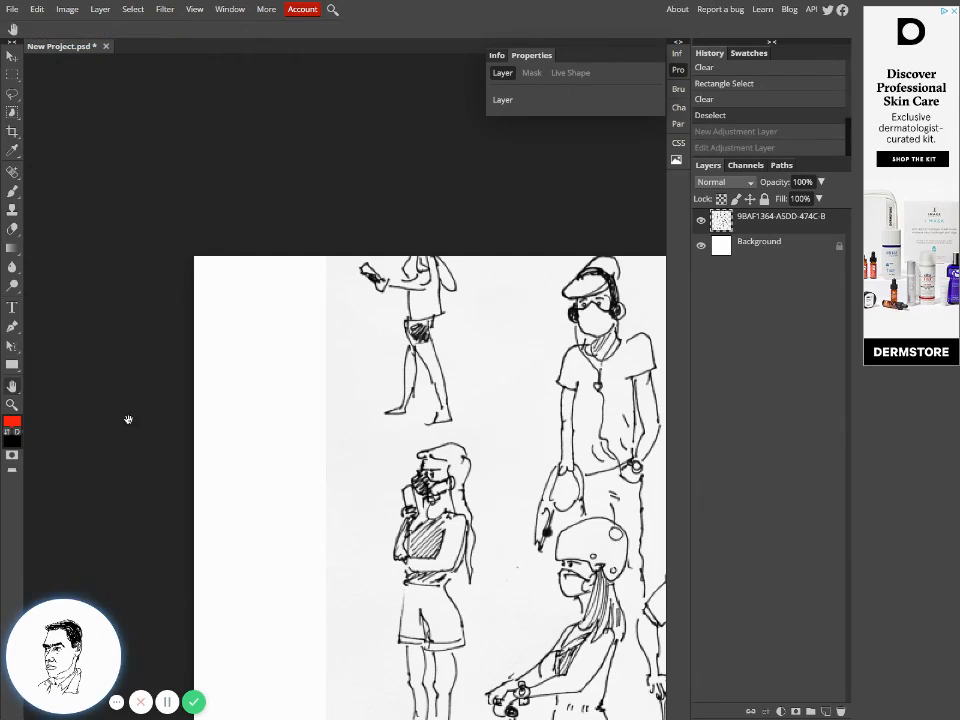
mouse_move(316, 486)
mouse_down()
mouse_move(212, 358)
mouse_move(165, 330)
mouse_move(156, 363)
mouse_up()
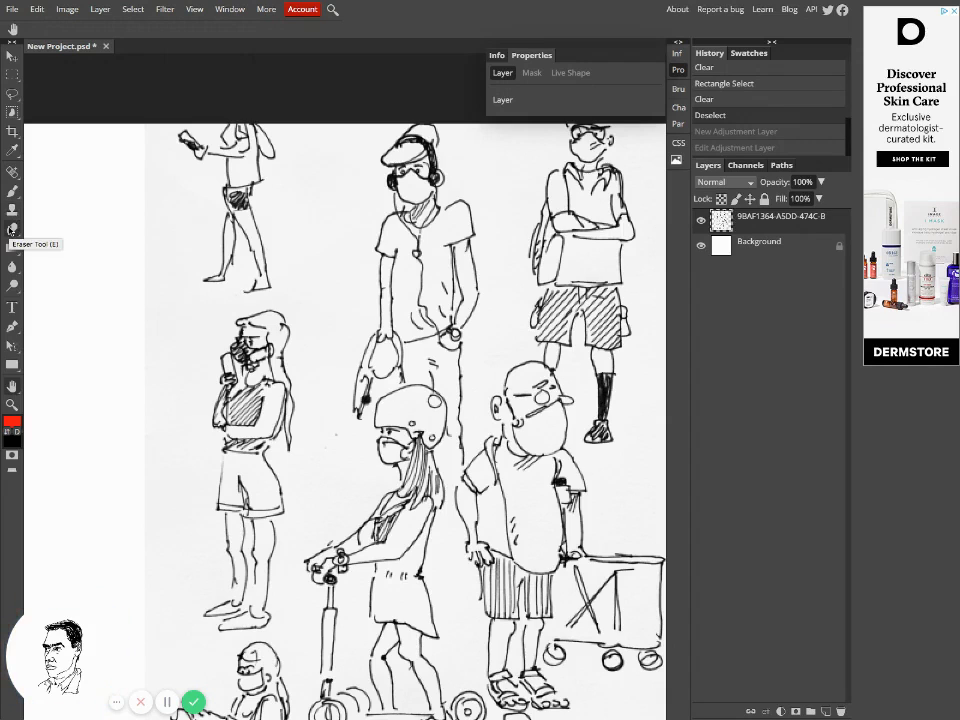
click(11, 228)
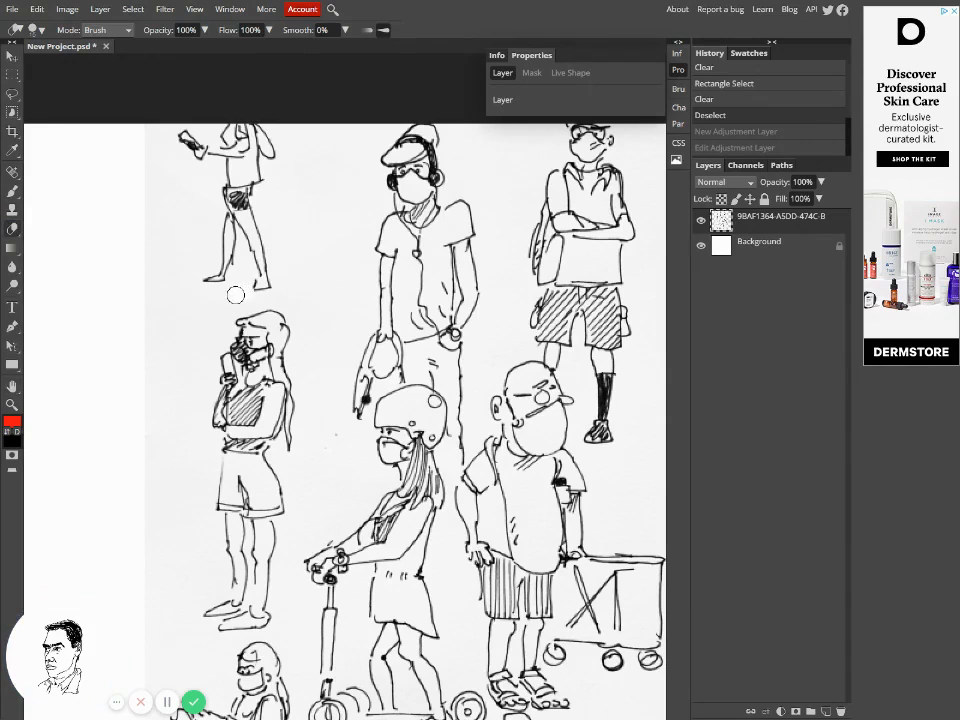
mouse_move(246, 287)
mouse_down()
mouse_move(281, 285)
mouse_move(232, 293)
mouse_up()
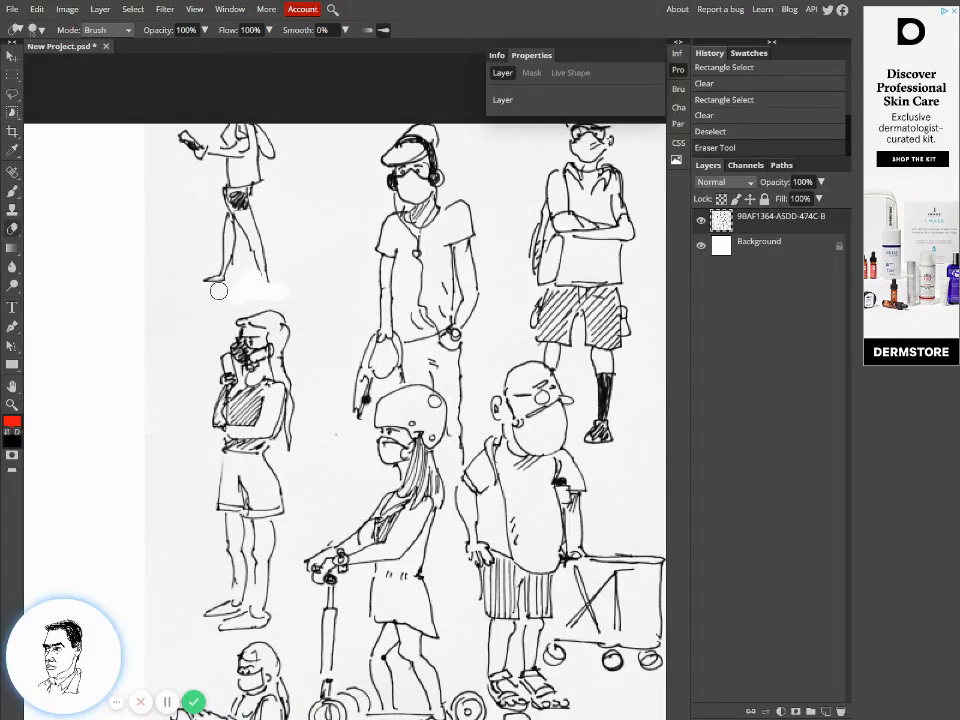
key(ctrl+z)
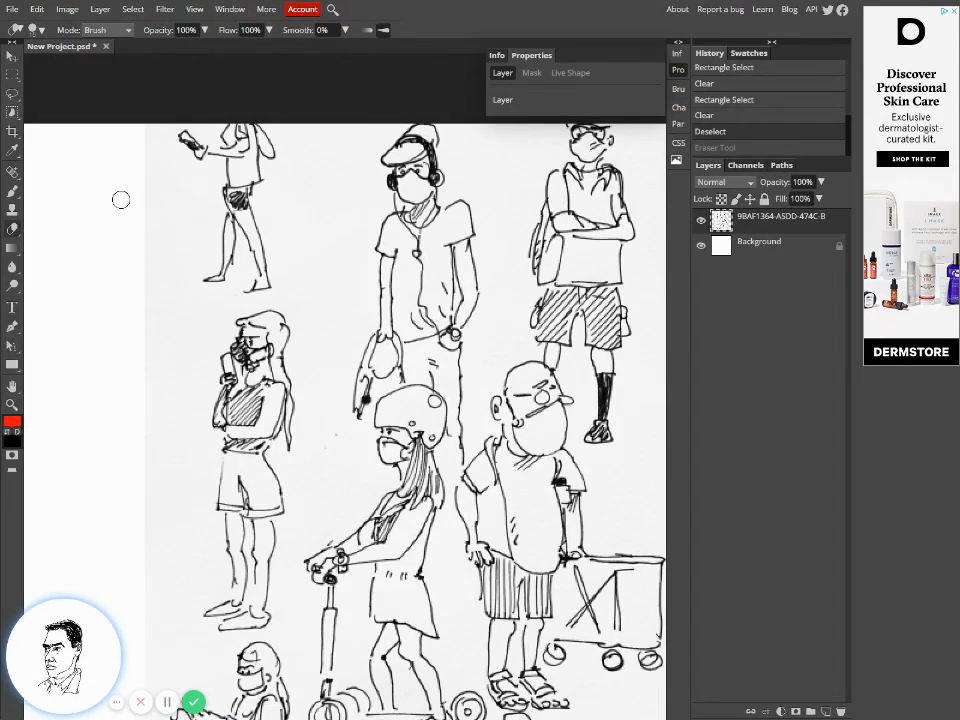
Sample the grey paper colour and paint over the upper walking figure's front foot with the Brush Tool.
click(12, 150)
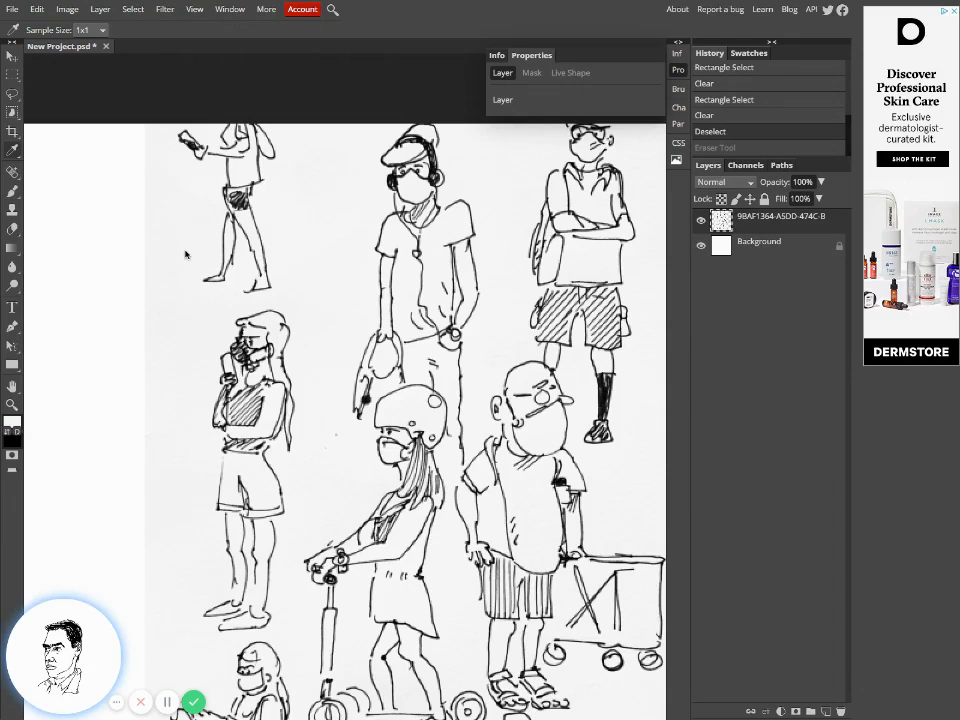
click(12, 190)
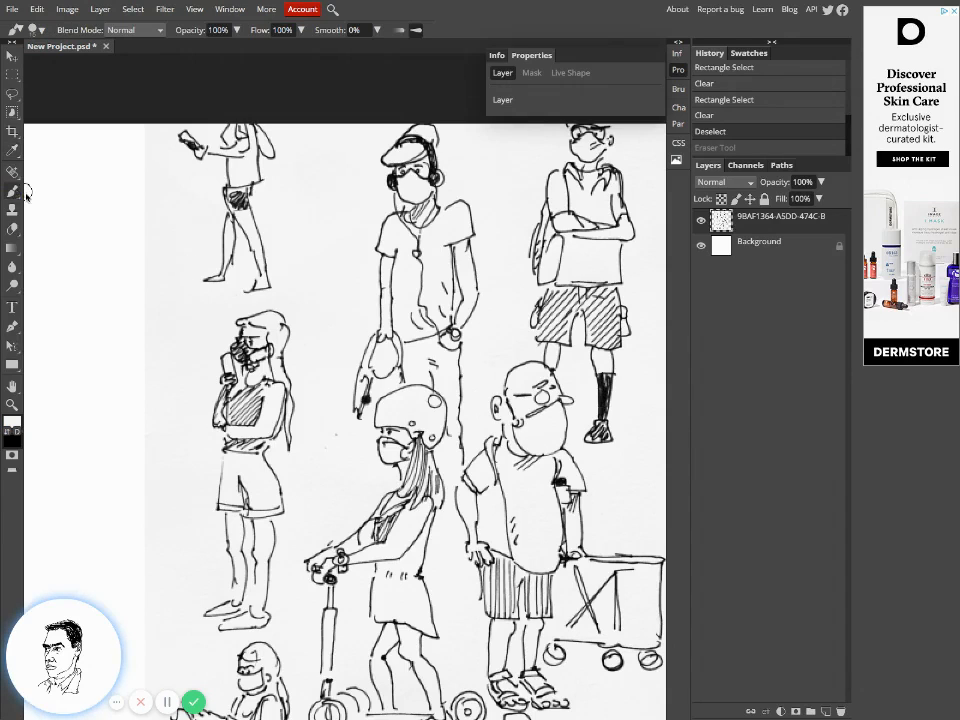
click(267, 280)
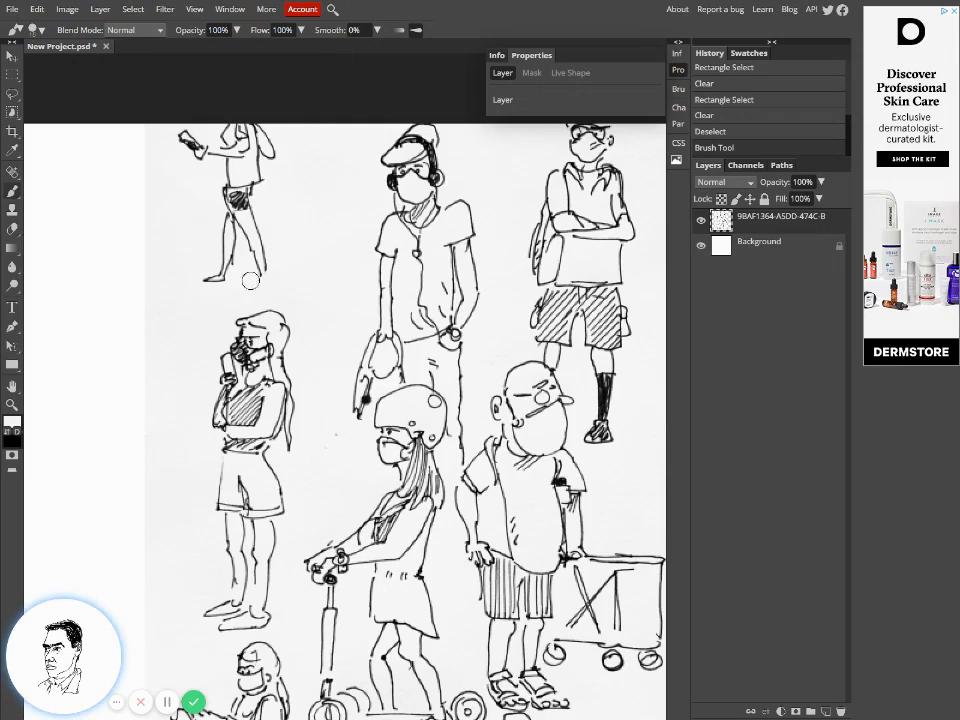
Swap the foreground and background colours and draw a thin black brush stroke in the blank margin beside the sketch.
right_click(12, 193)
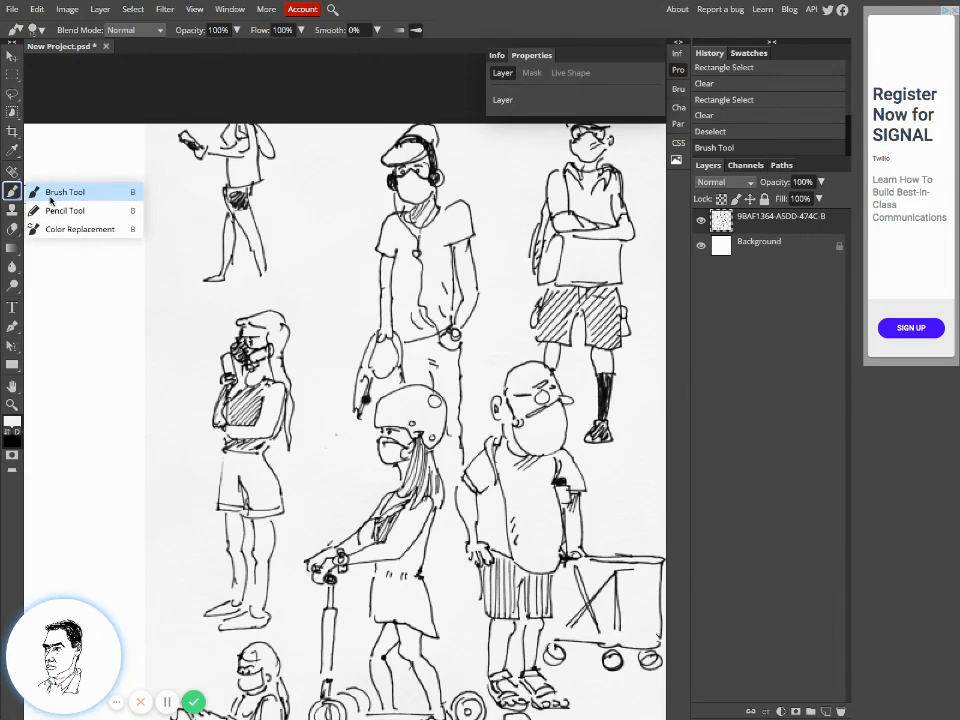
click(50, 196)
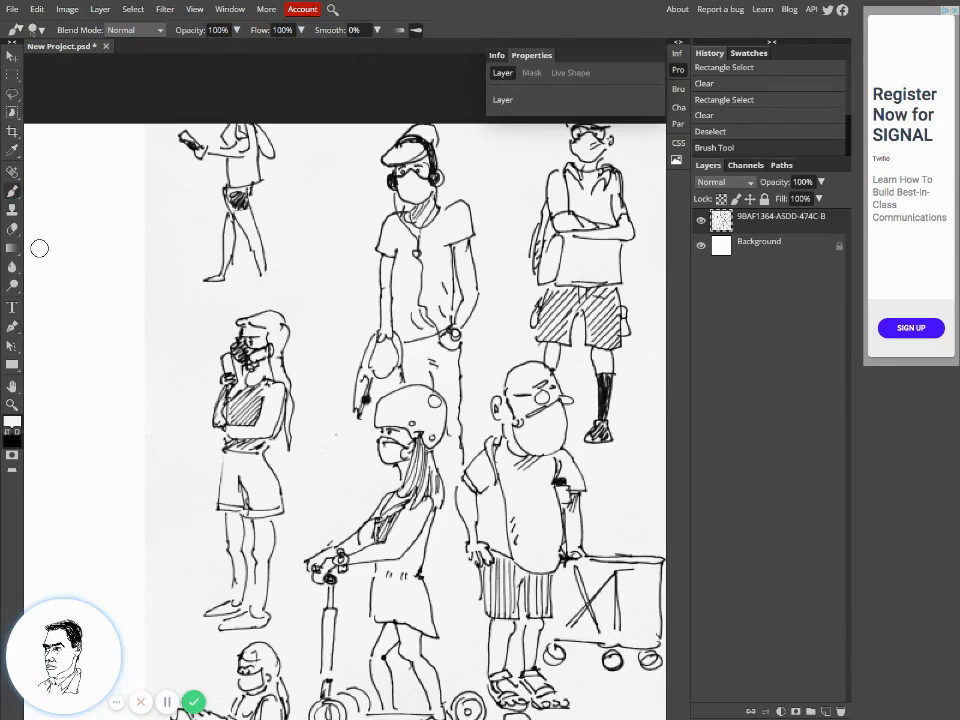
click(7, 432)
drag(100, 220, 75, 338)
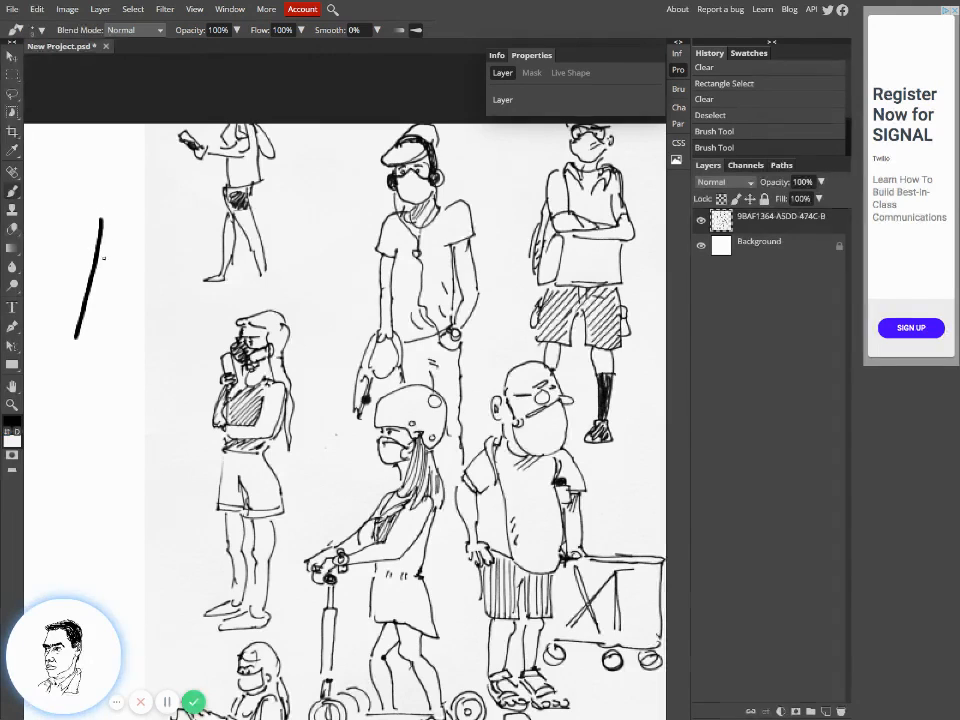
Draw a black stroke with the Pencil Tool at a 5 px size beside the existing brush line in the blank margin.
right_click(12, 193)
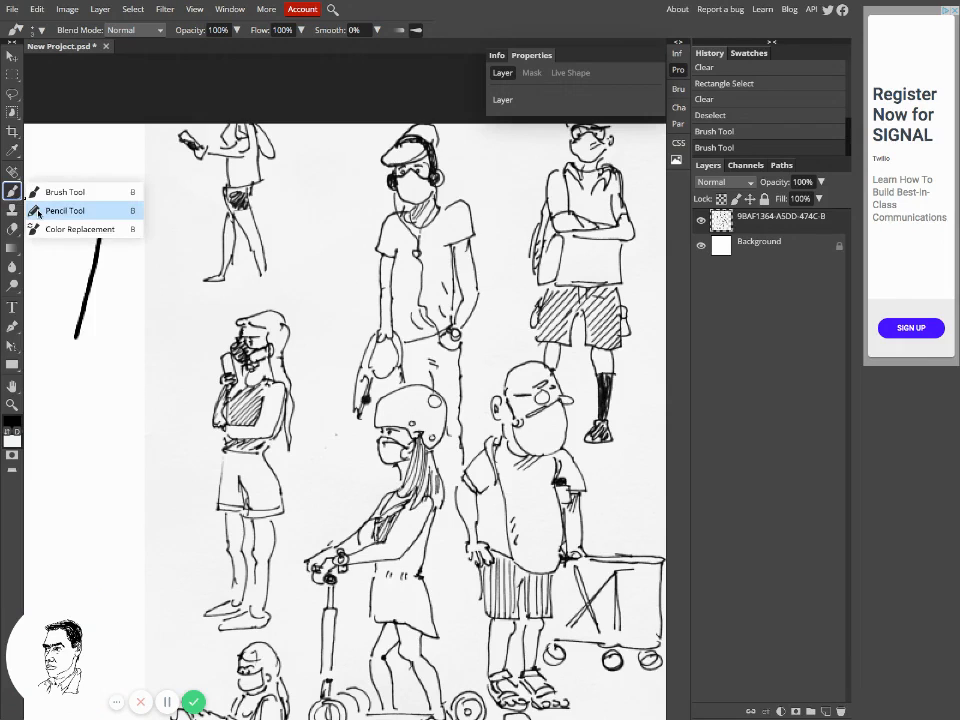
click(38, 212)
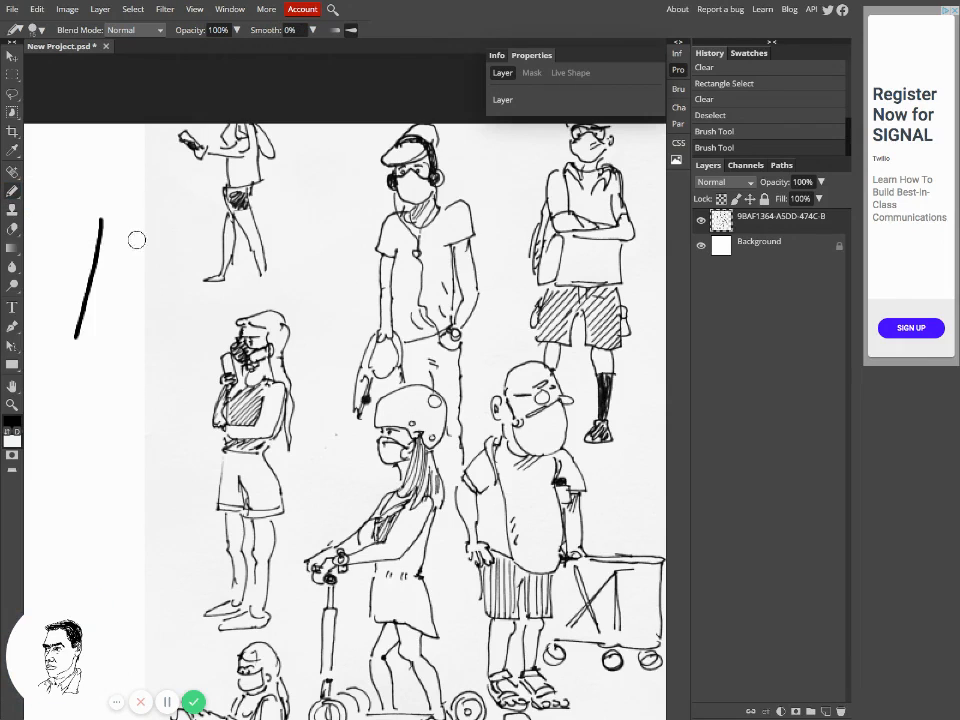
key(bracketleft)
key(bracketleft)
key(bracketleft)
click(38, 30)
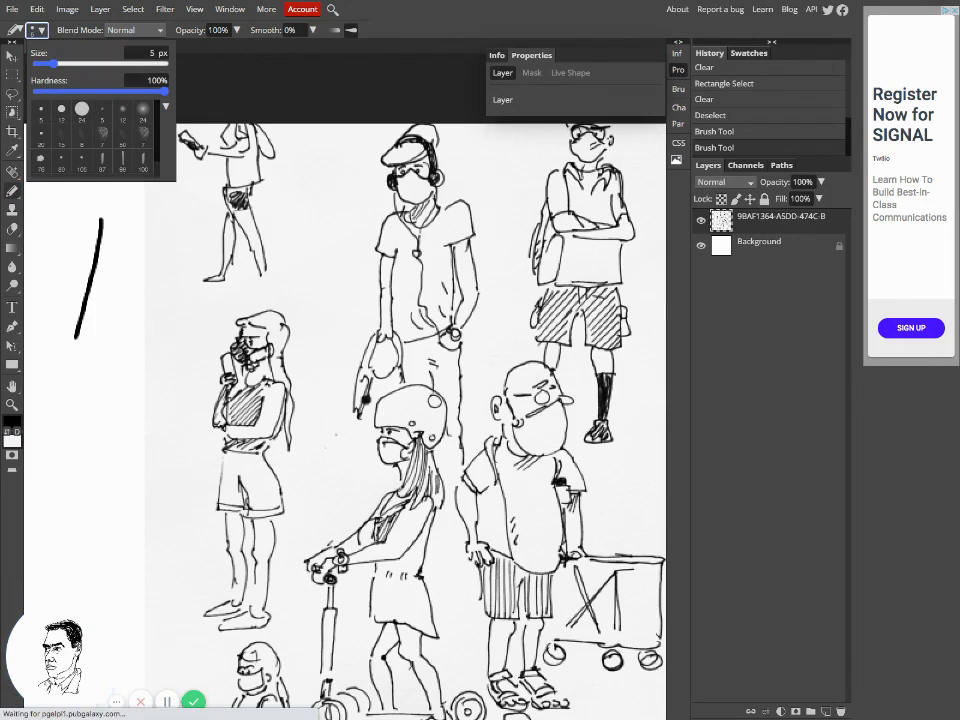
click(114, 221)
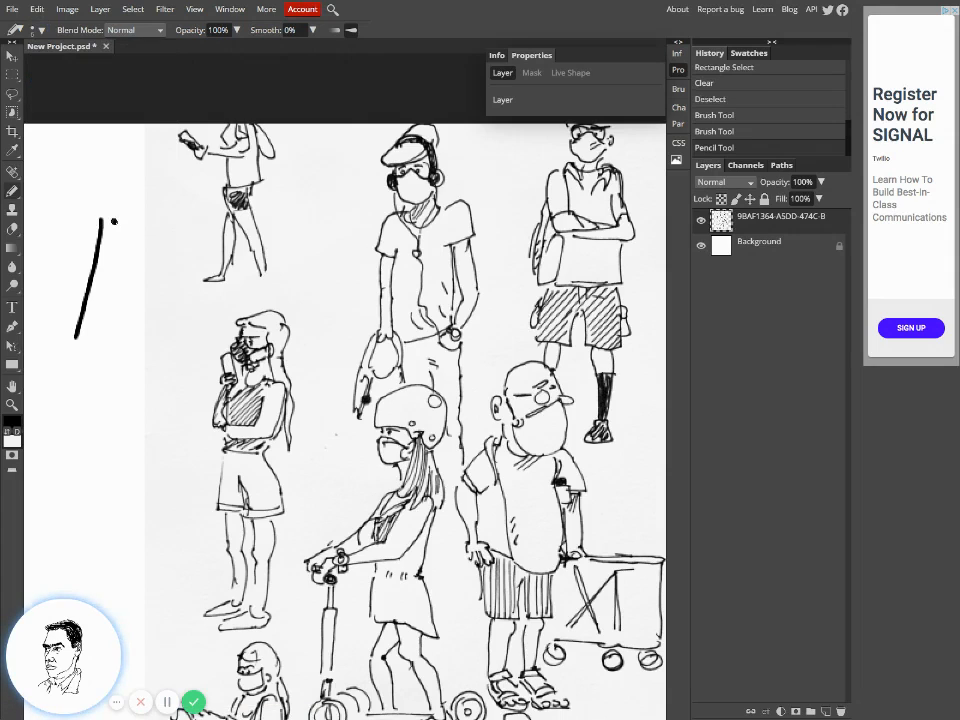
drag(114, 221, 88, 345)
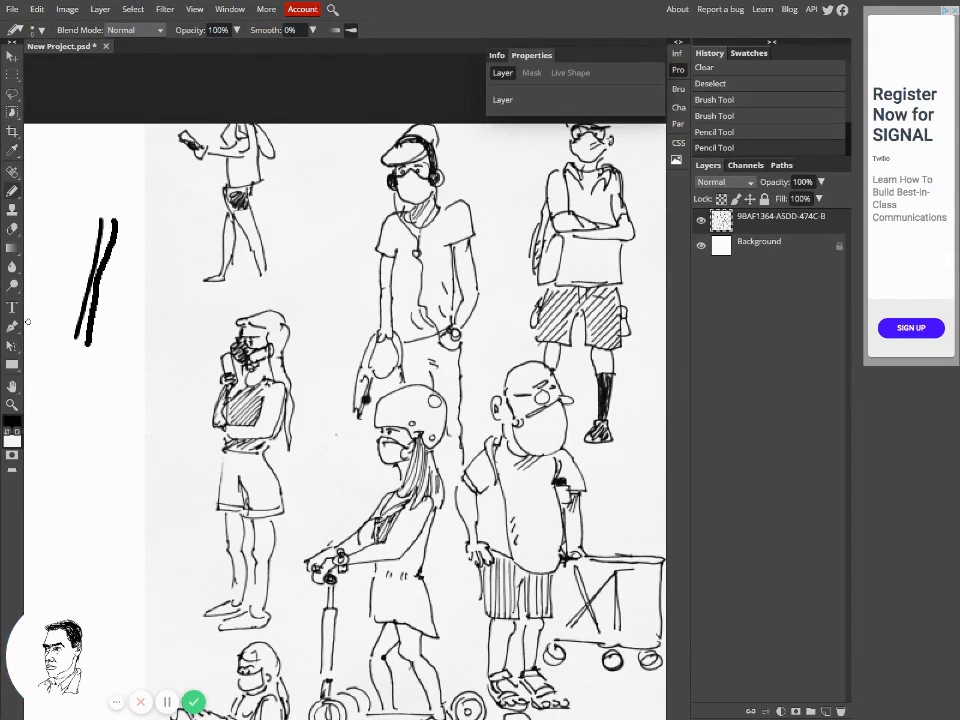
Redraw the upper walking figure's front foot in thin black line with the Brush Tool.
key(z)
click(97, 281)
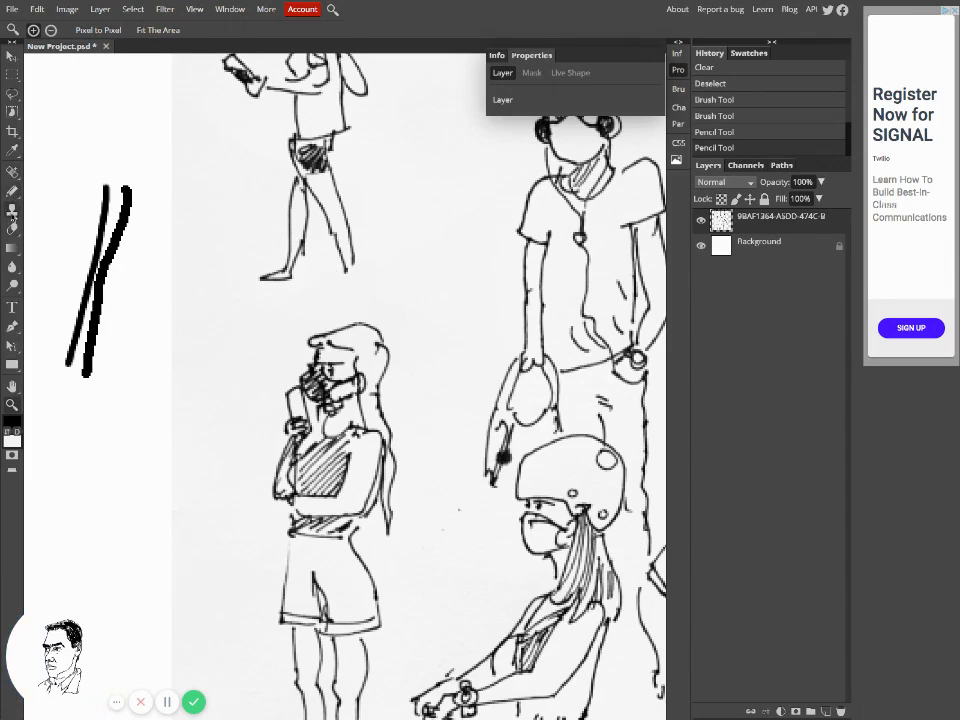
click(13, 192)
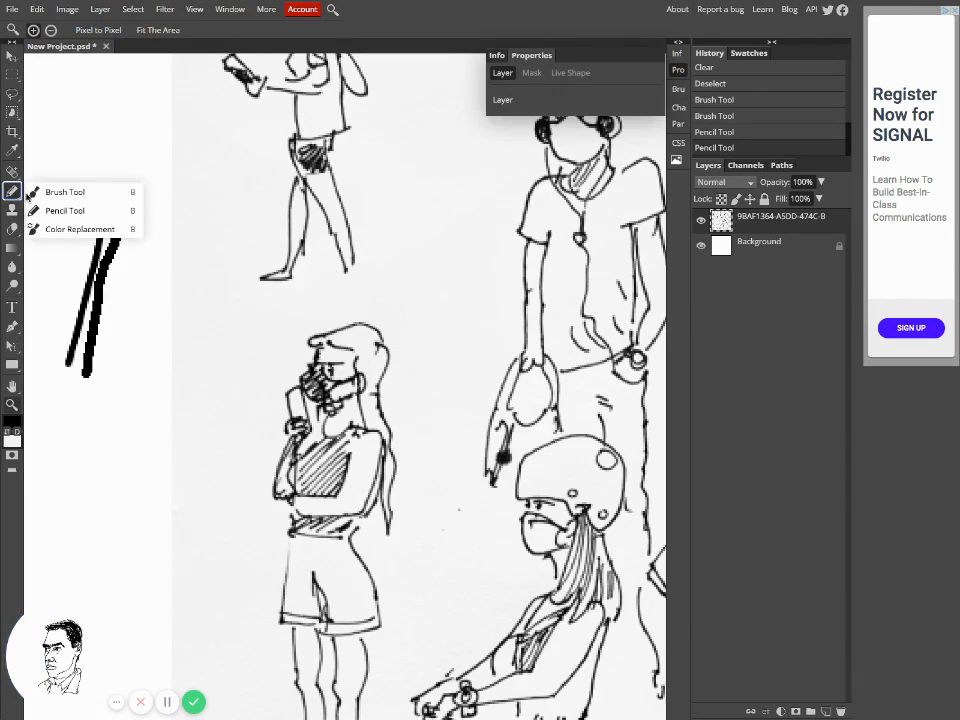
click(62, 192)
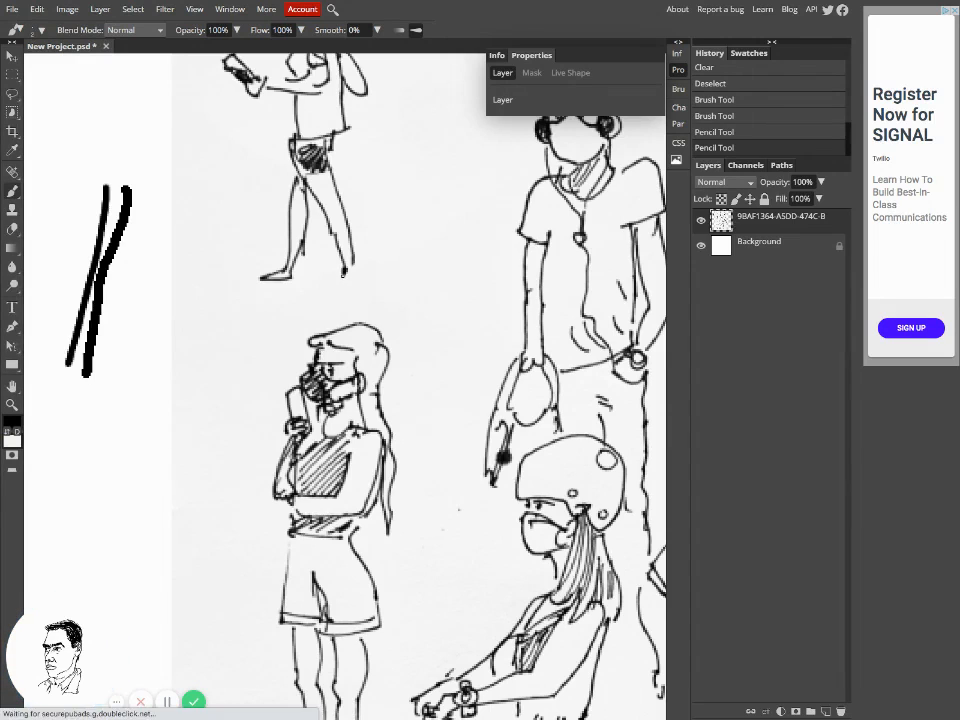
click(321, 281)
key(ctrl+z)
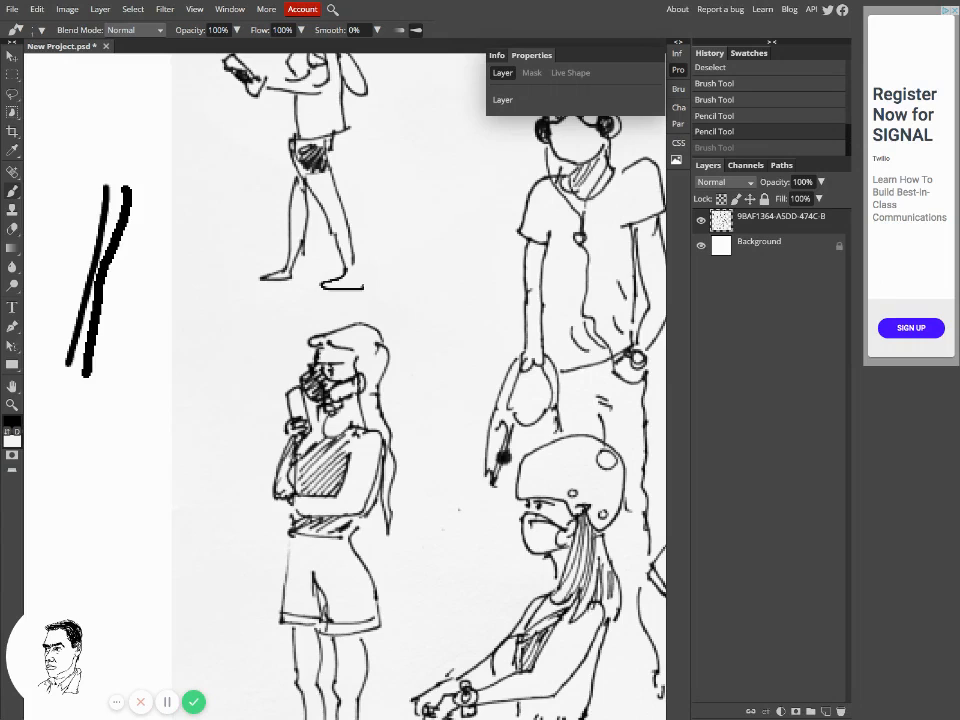
key(ctrl+shift+z)
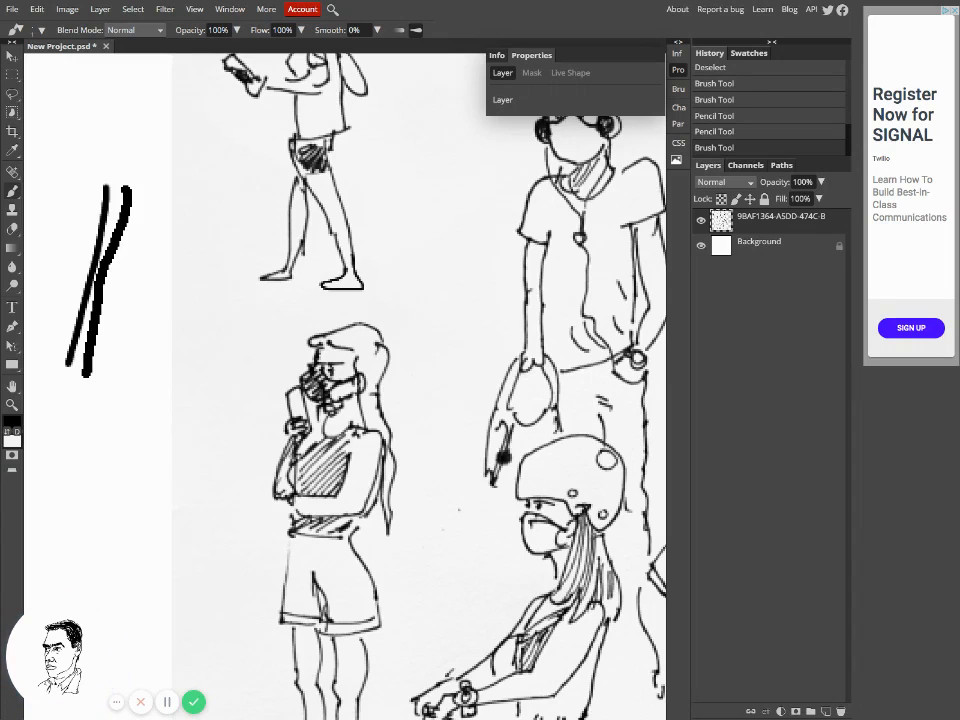
Sample the light paper colour and touch up the line work around the upper walking figure's legs with the Brush Tool.
scroll(345, 400, up, 3)
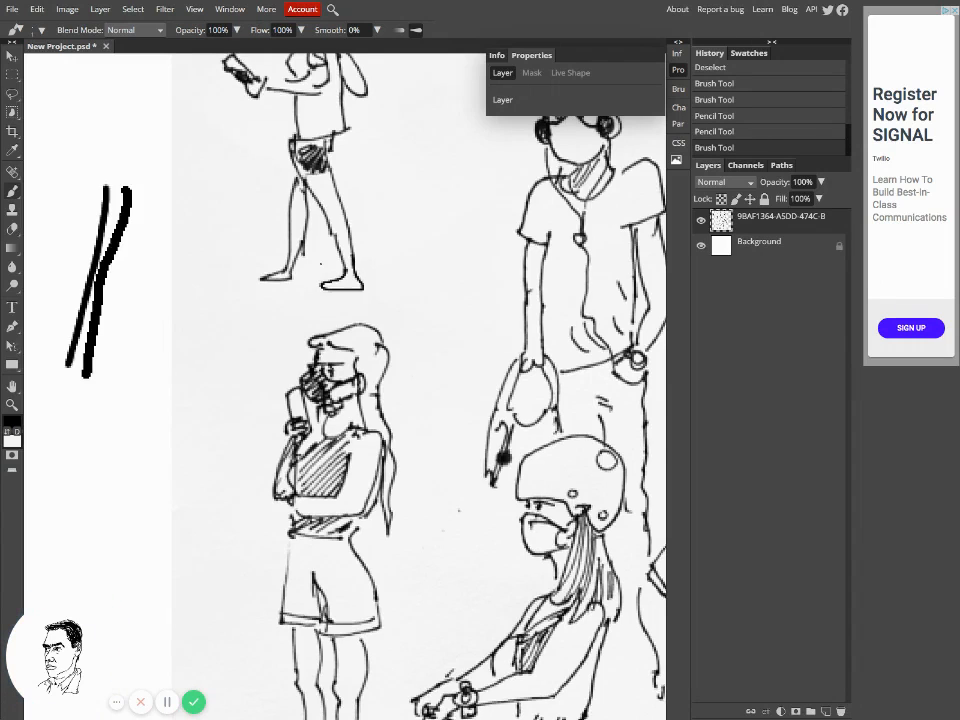
scroll(345, 400, down, 3)
scroll(345, 400, right, 3)
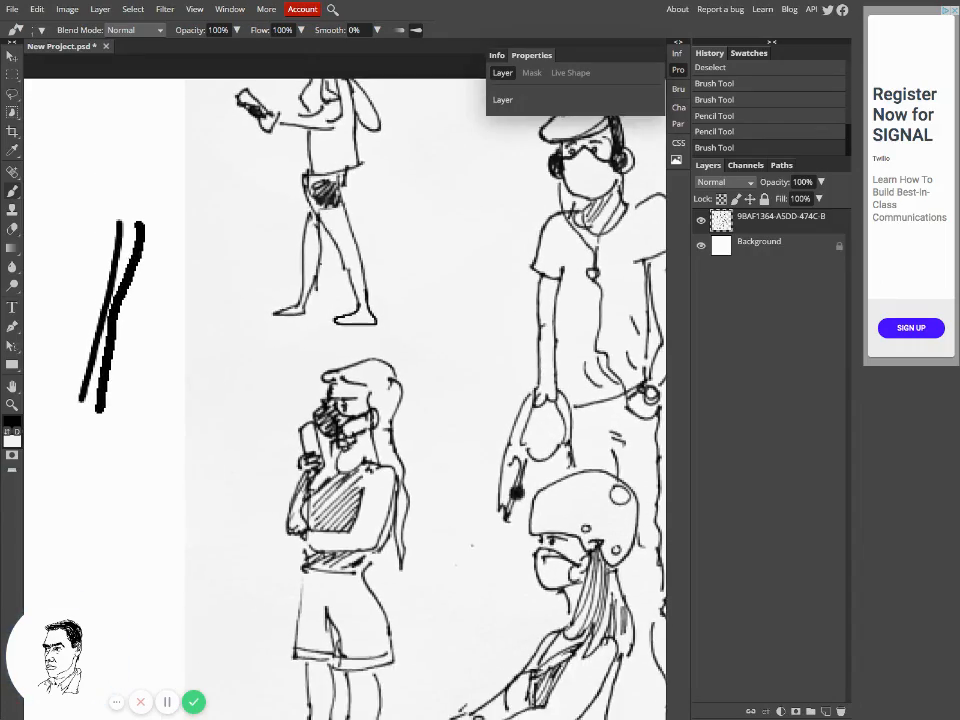
scroll(345, 400, up, 5)
scroll(345, 400, left, 2)
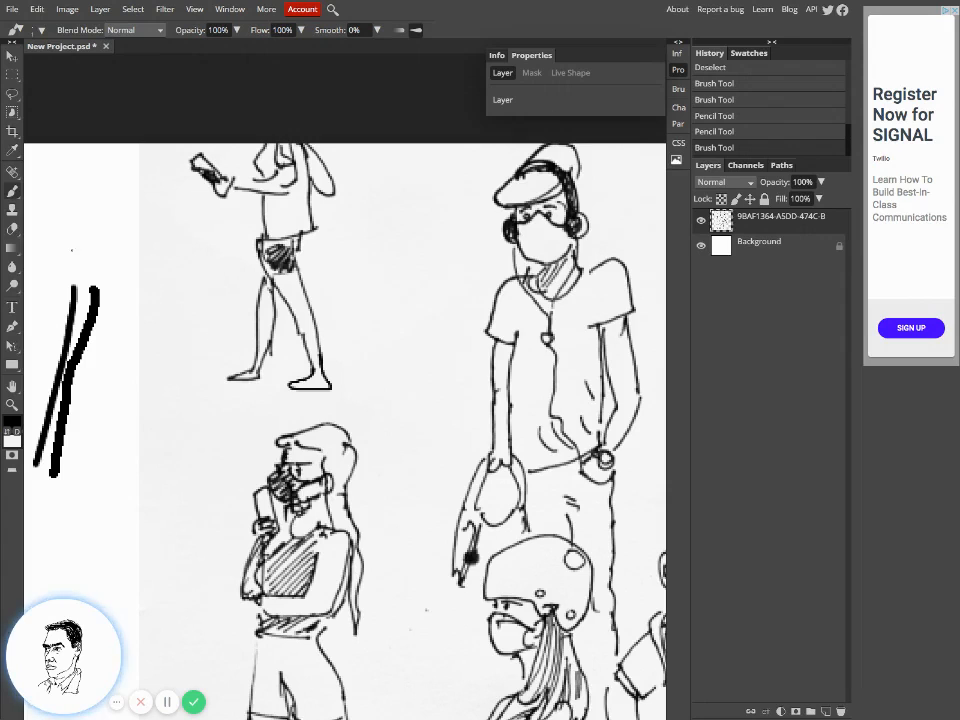
click(14, 150)
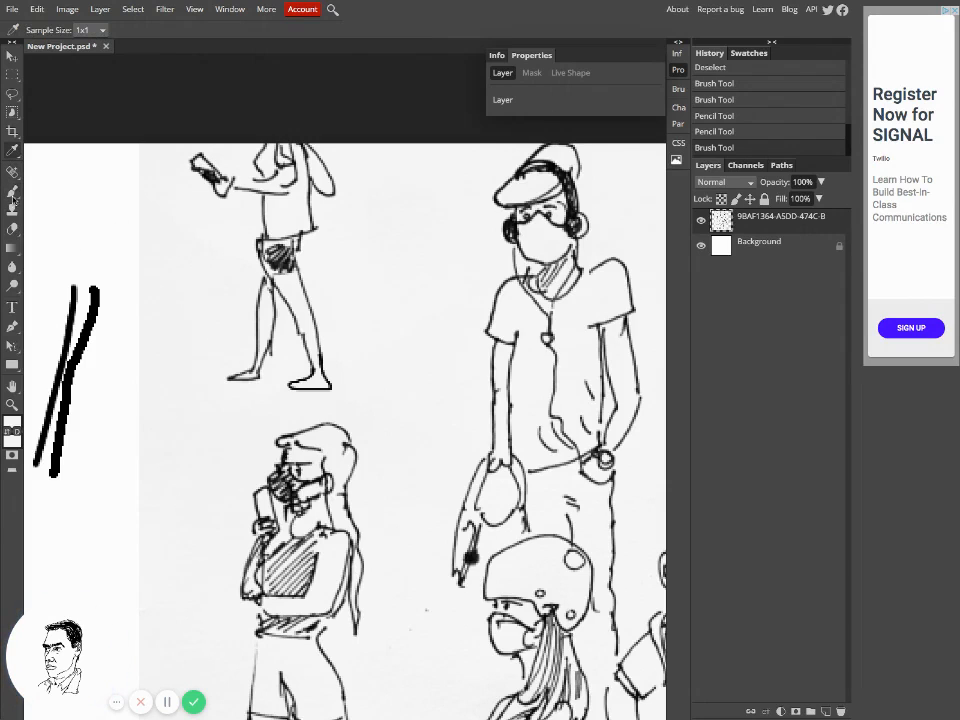
key(b)
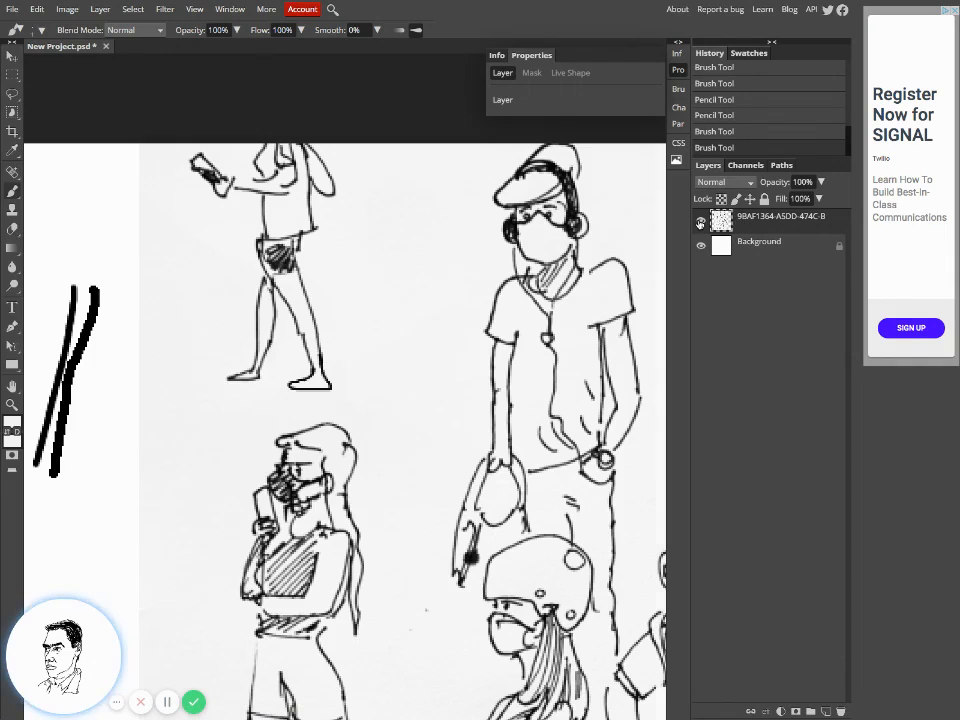
Check the sketch layer by hiding and showing it, and rename it "layer 1".
click(700, 222)
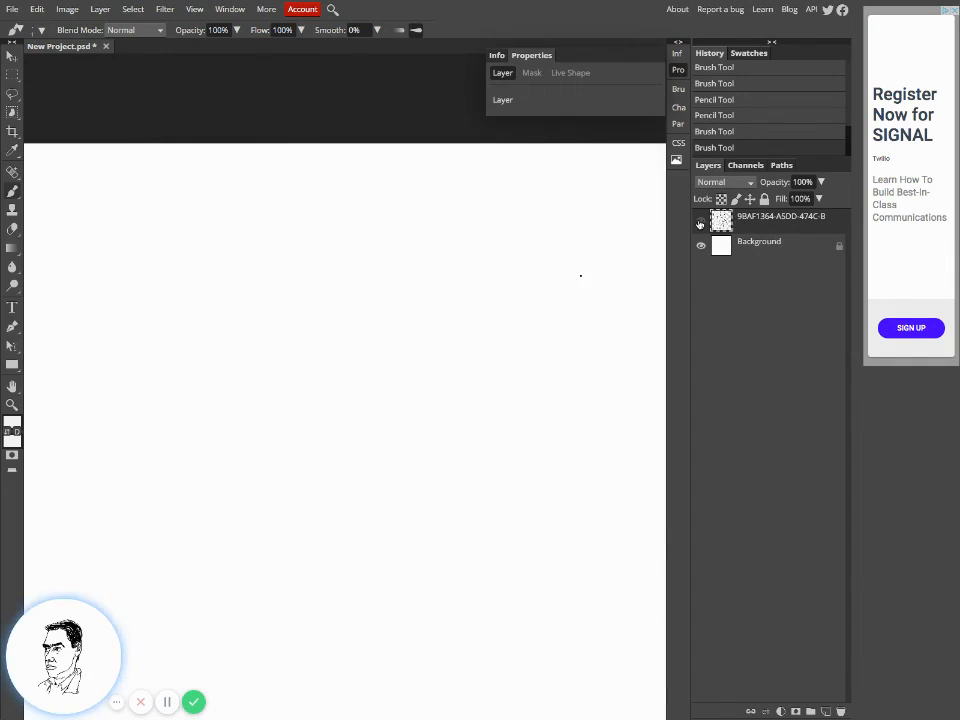
click(700, 222)
double_click(759, 217)
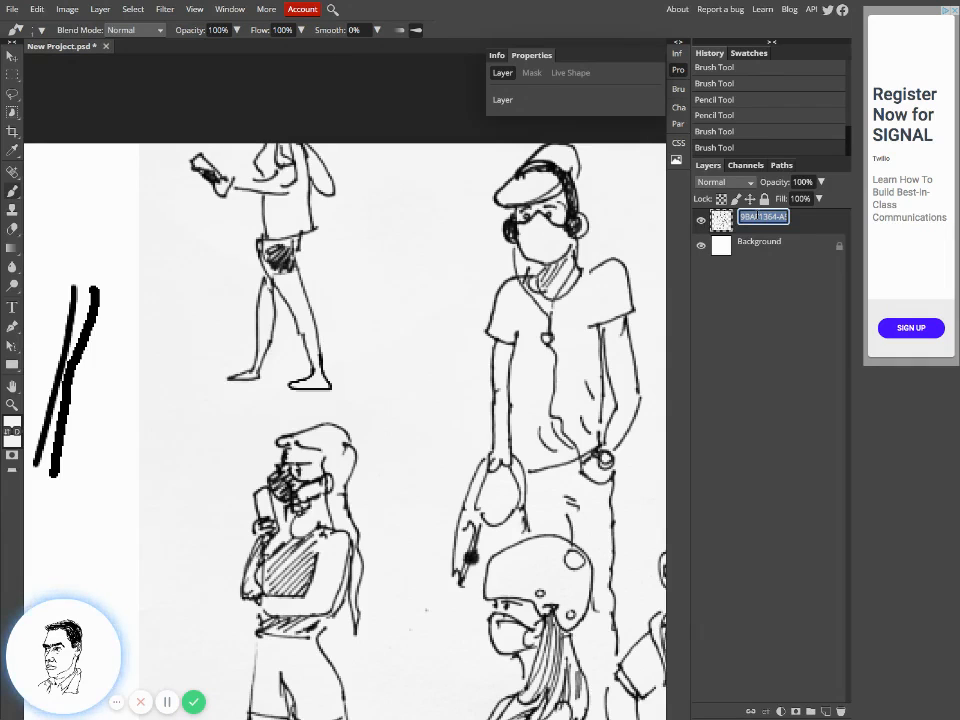
text(layer 1)
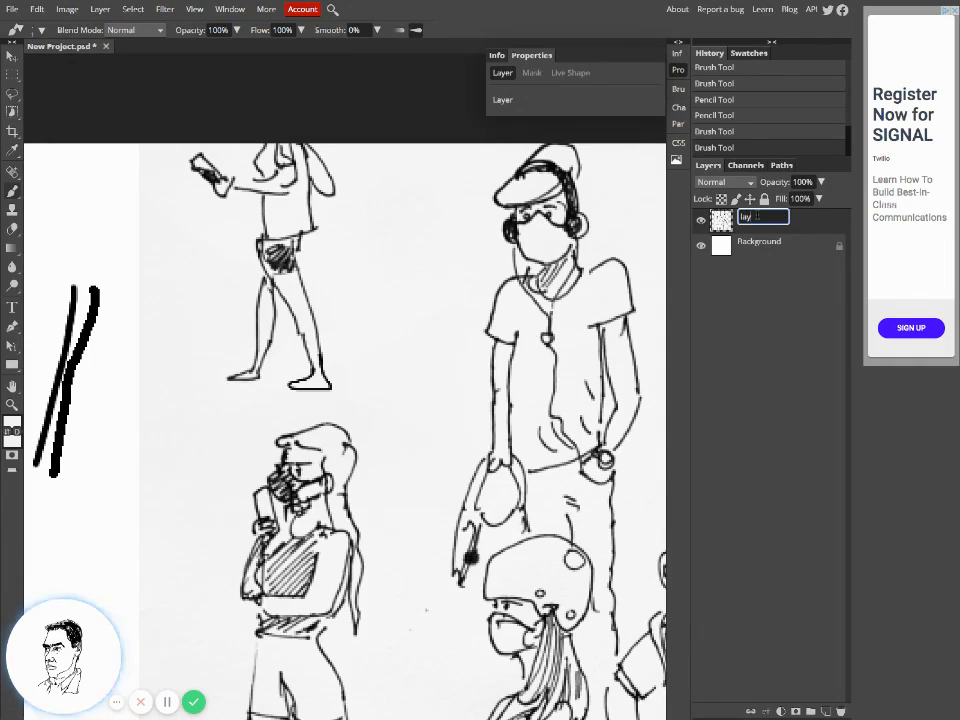
key(Return)
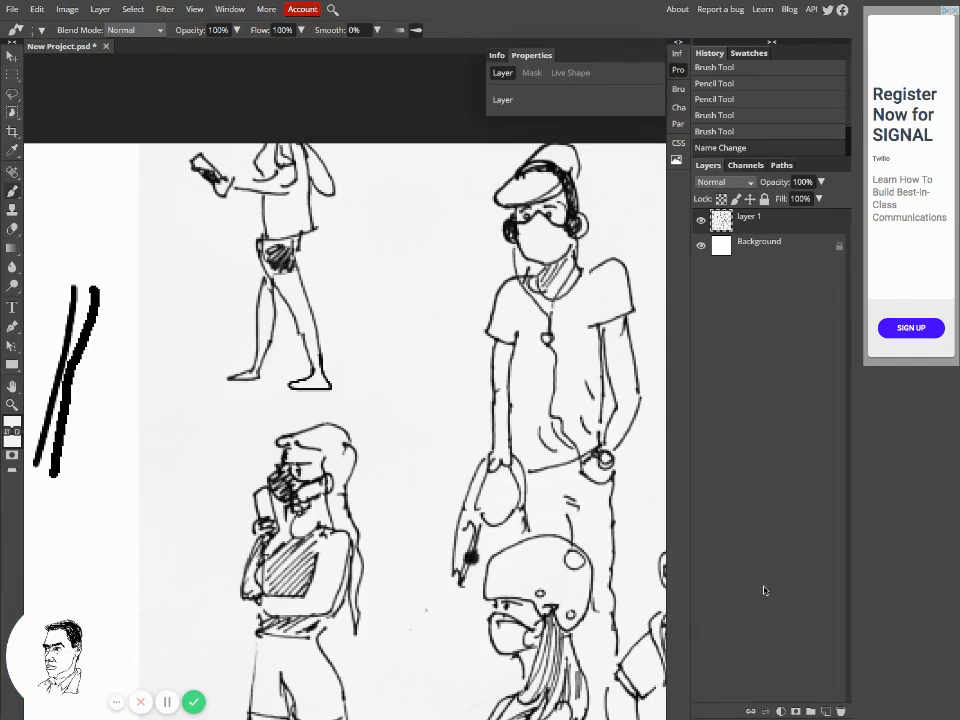
Add a new empty layer above the sketch and name it "layer 2".
click(824, 711)
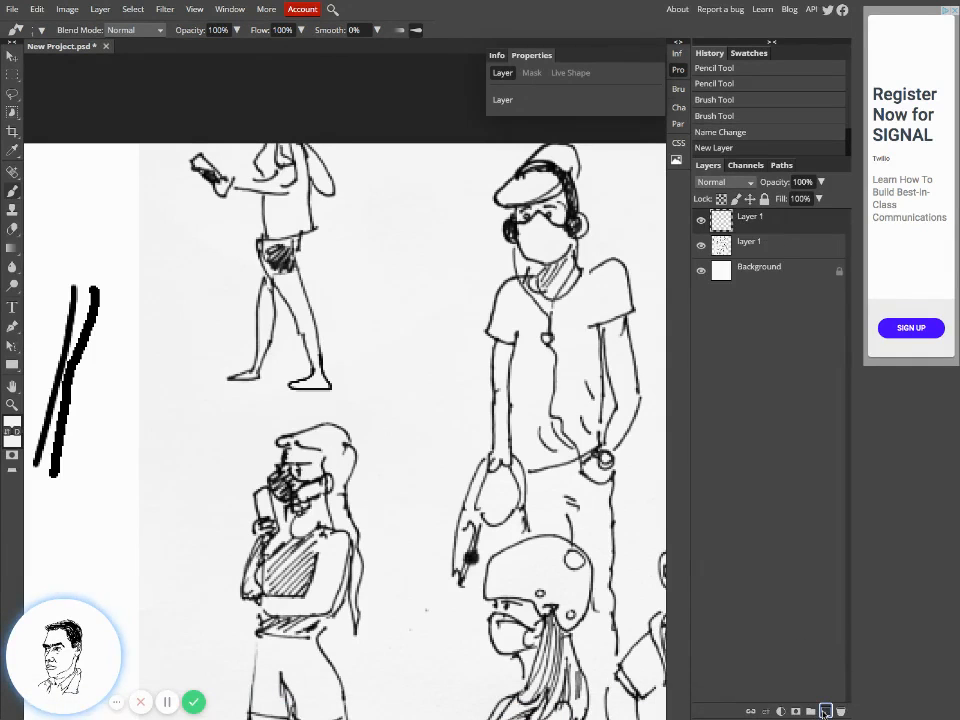
double_click(745, 218)
text(layer)
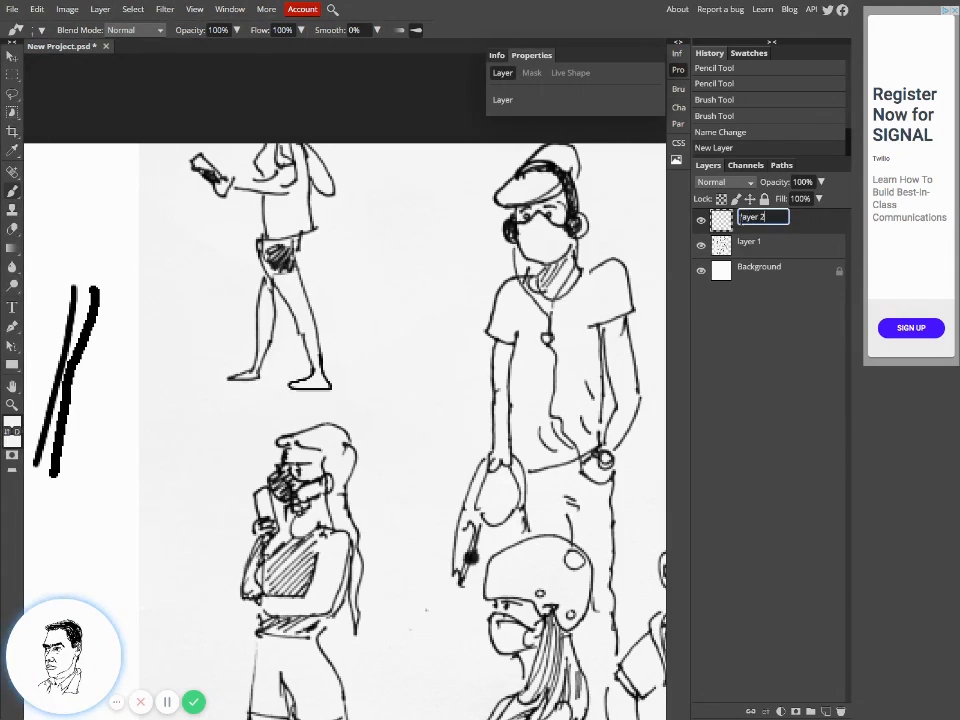
text( 2)
key(Return)
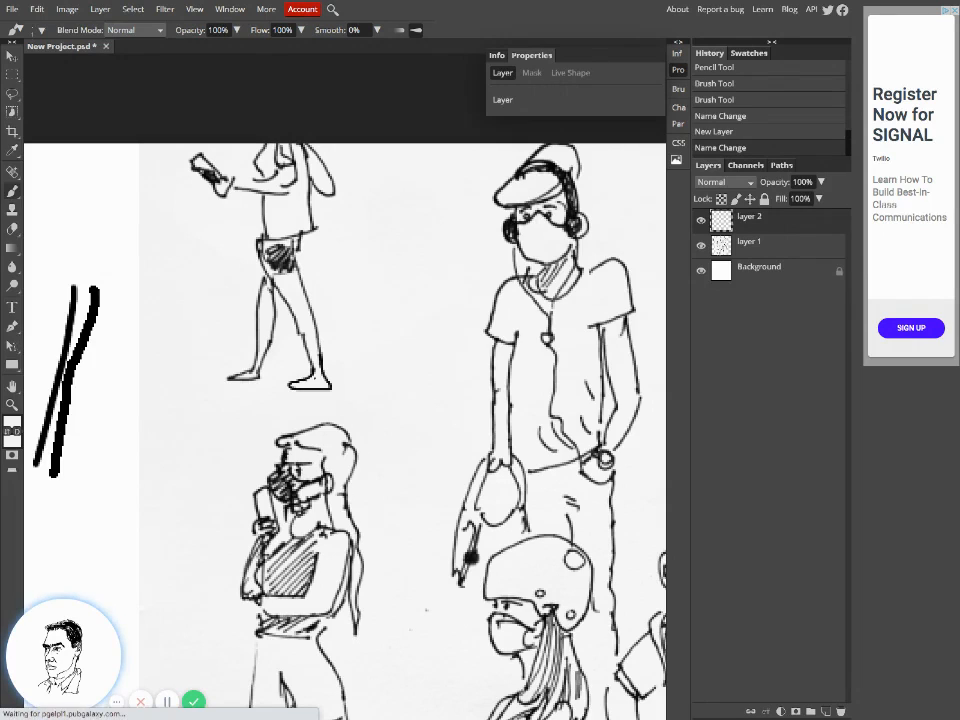
Lock all of layer 1 and make layer 2 the active layer.
click(784, 245)
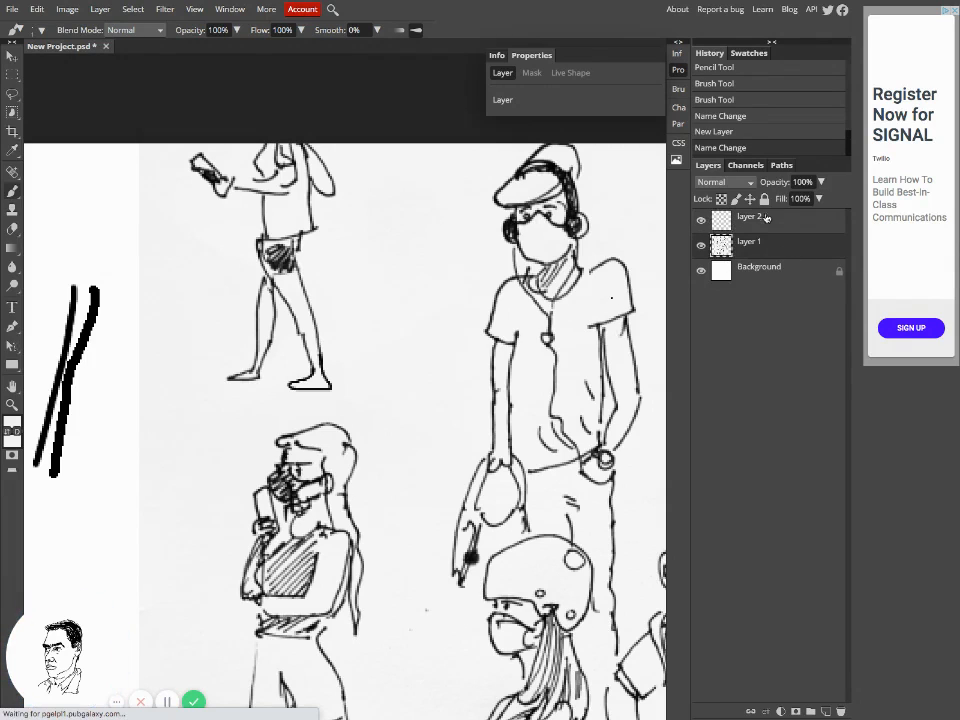
key(slash)
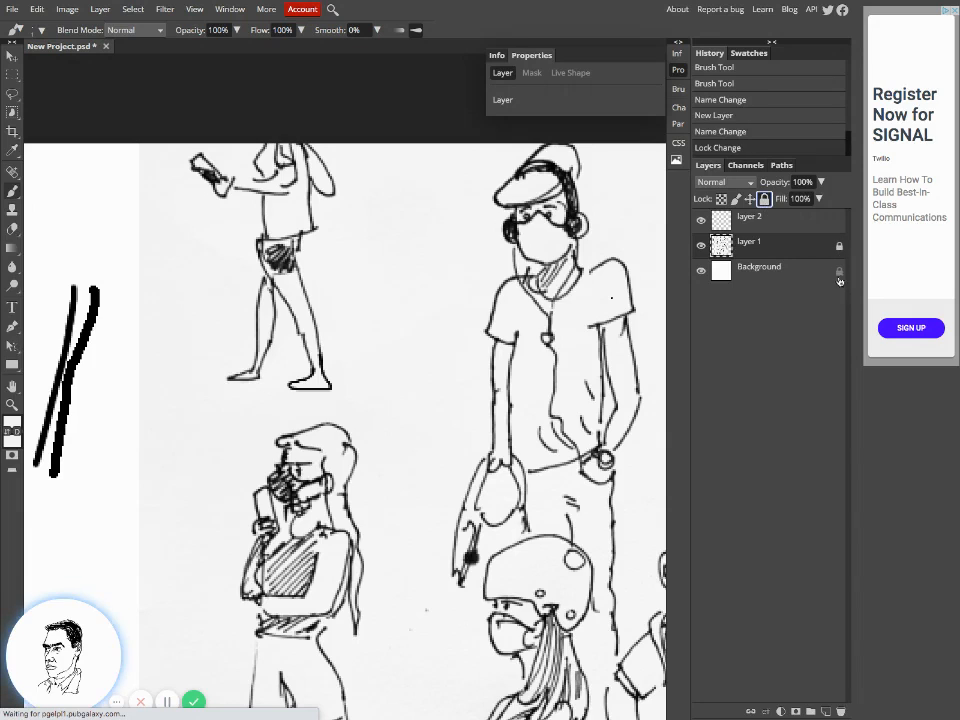
click(734, 227)
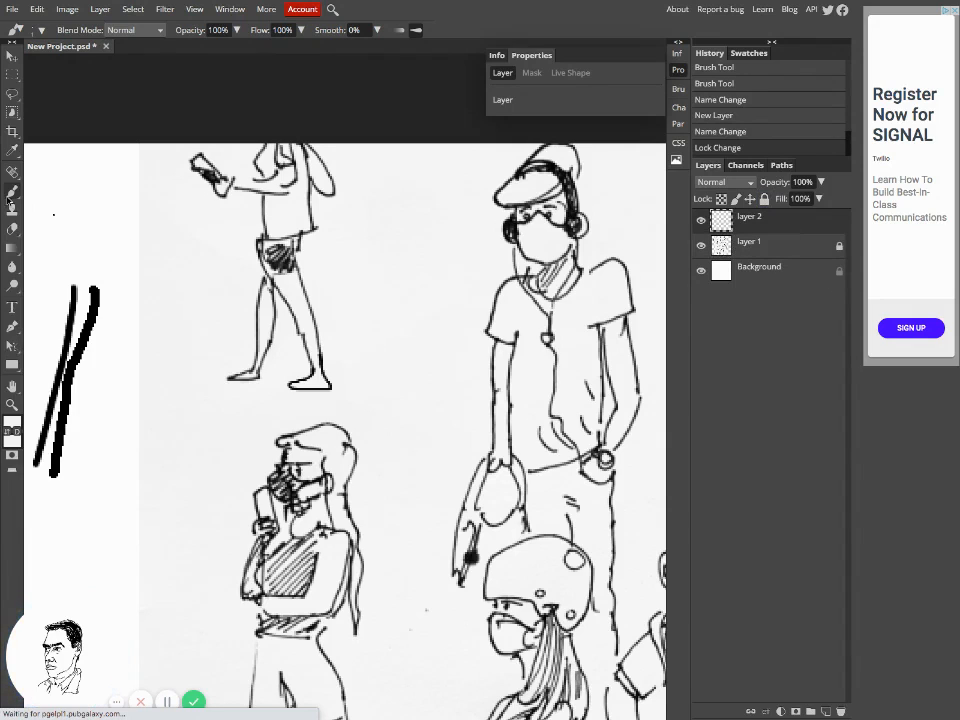
Paint over the upper walking figure's front foot and ankle on layer 2 in the paper colour, and check the patch with layer 1 hidden.
click(12, 150)
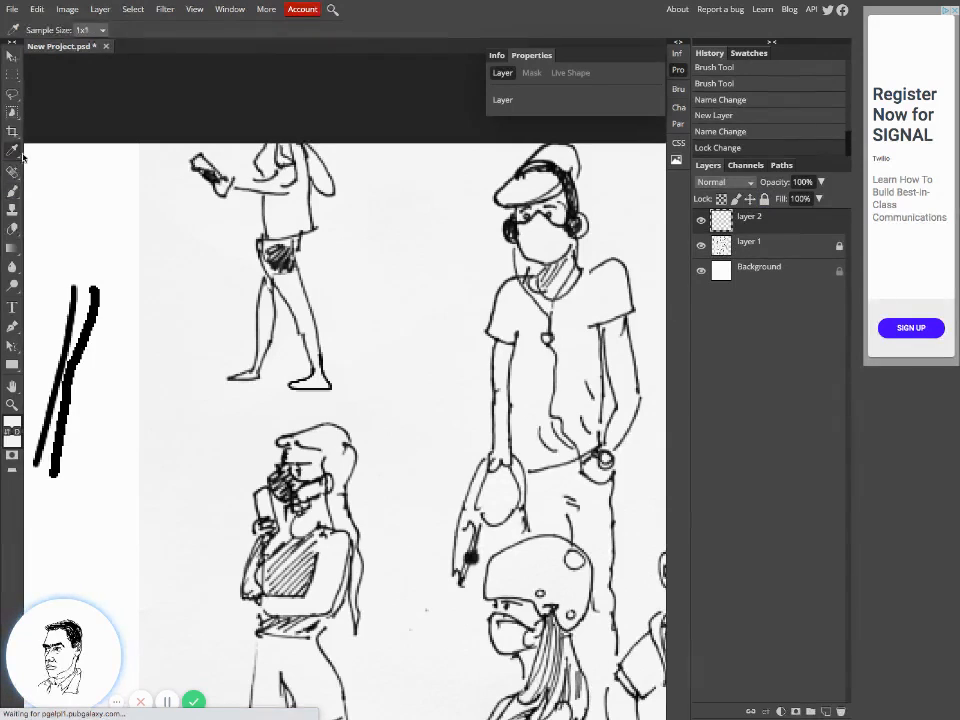
click(12, 190)
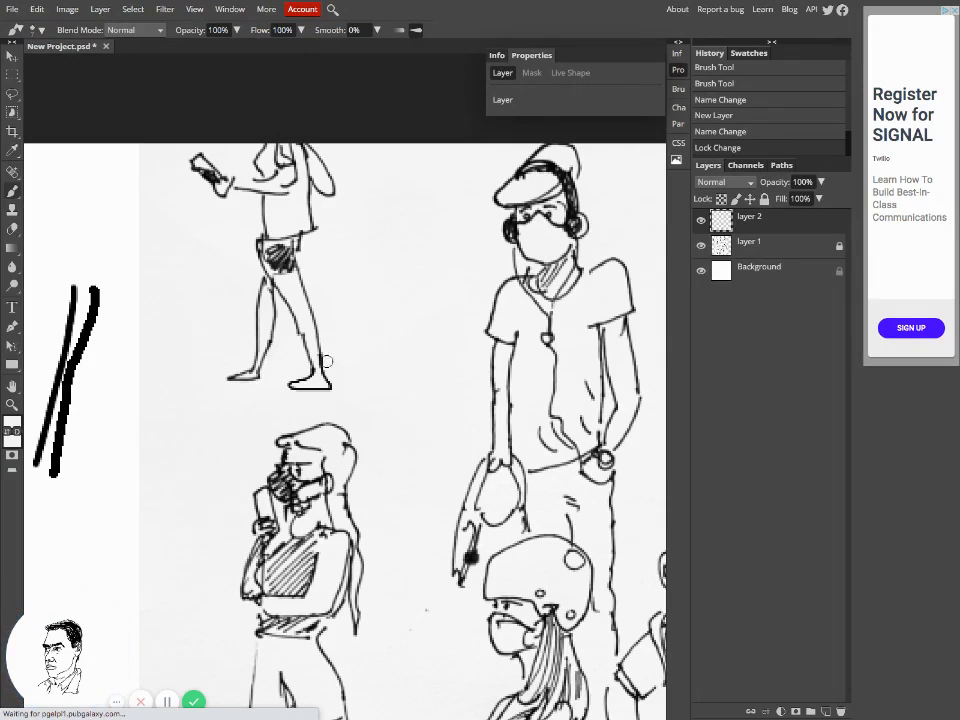
mouse_move(325, 374)
mouse_down()
mouse_move(330, 388)
mouse_move(285, 391)
mouse_move(319, 378)
mouse_up()
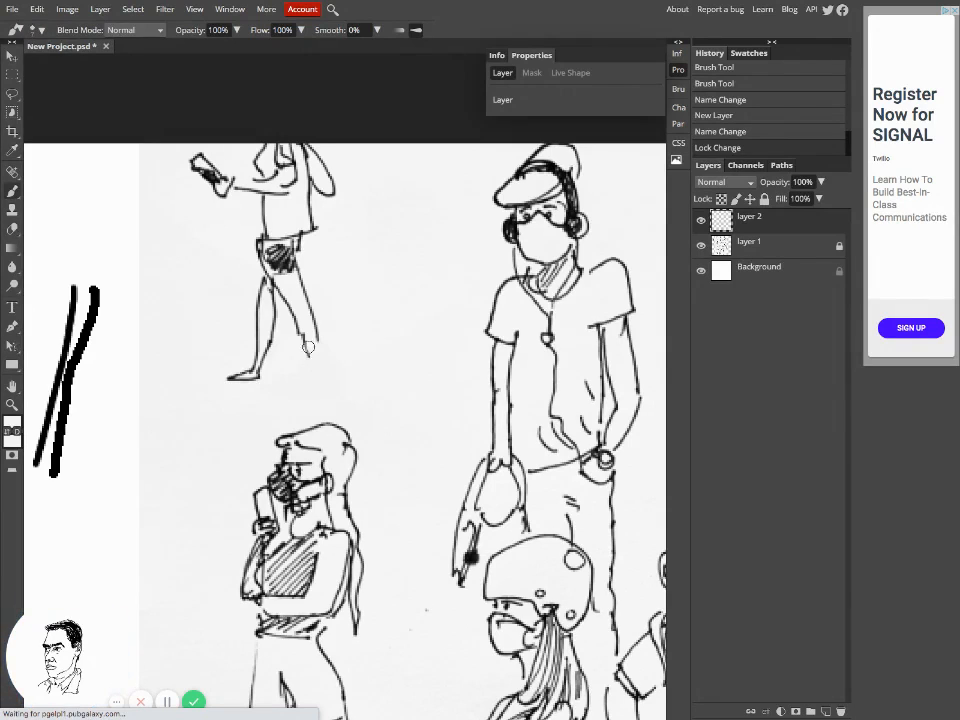
drag(306, 347, 318, 336)
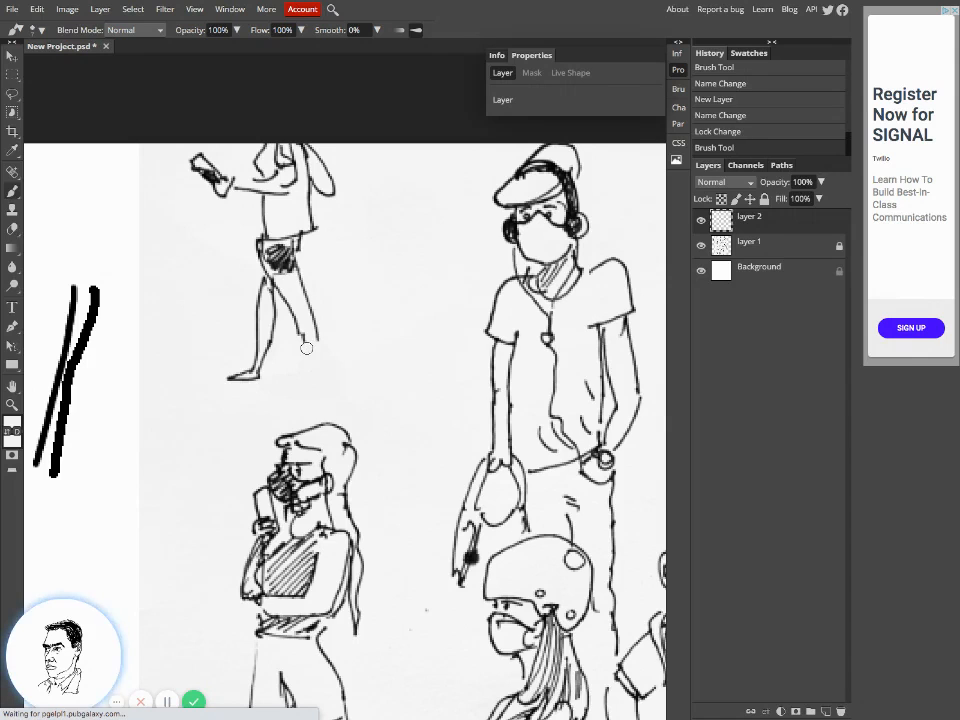
click(701, 246)
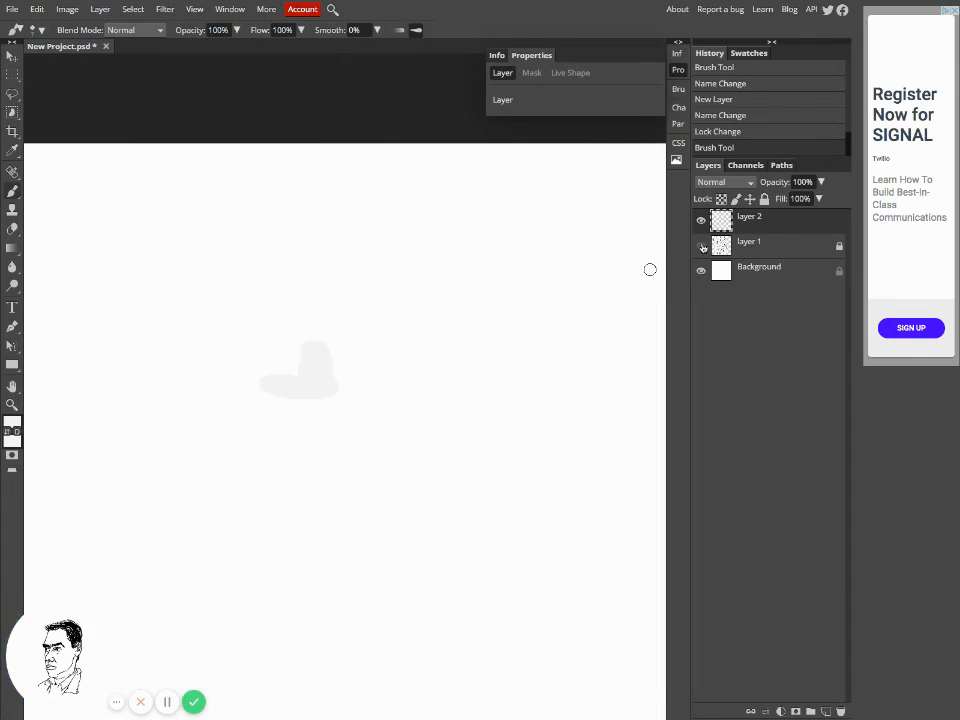
click(701, 246)
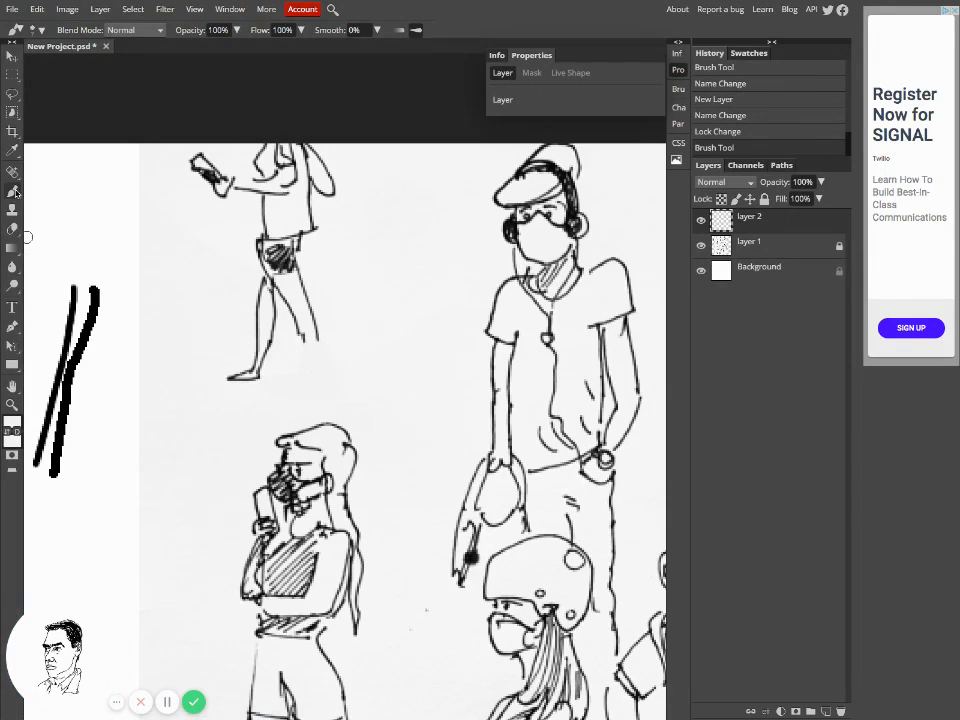
Make layer 1 the active layer and remove its full lock.
click(12, 94)
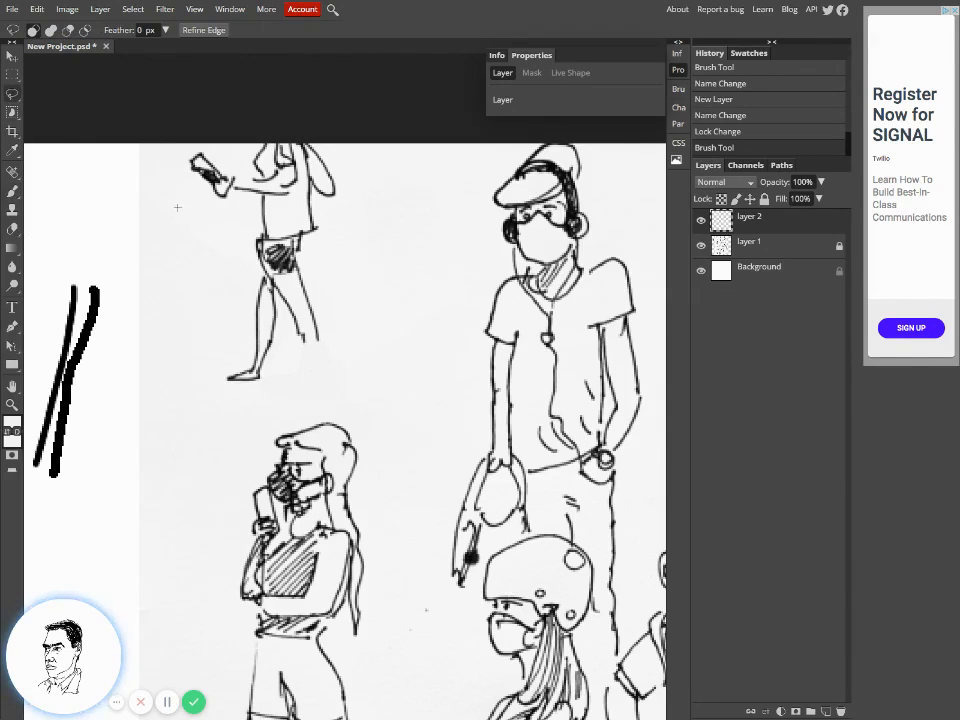
click(776, 244)
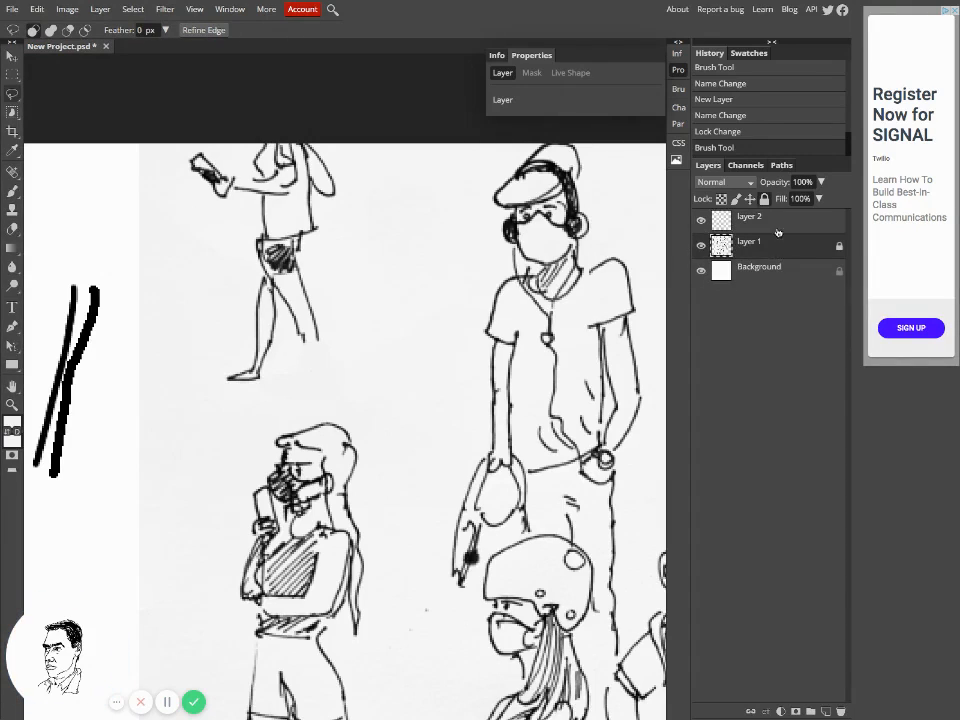
click(764, 198)
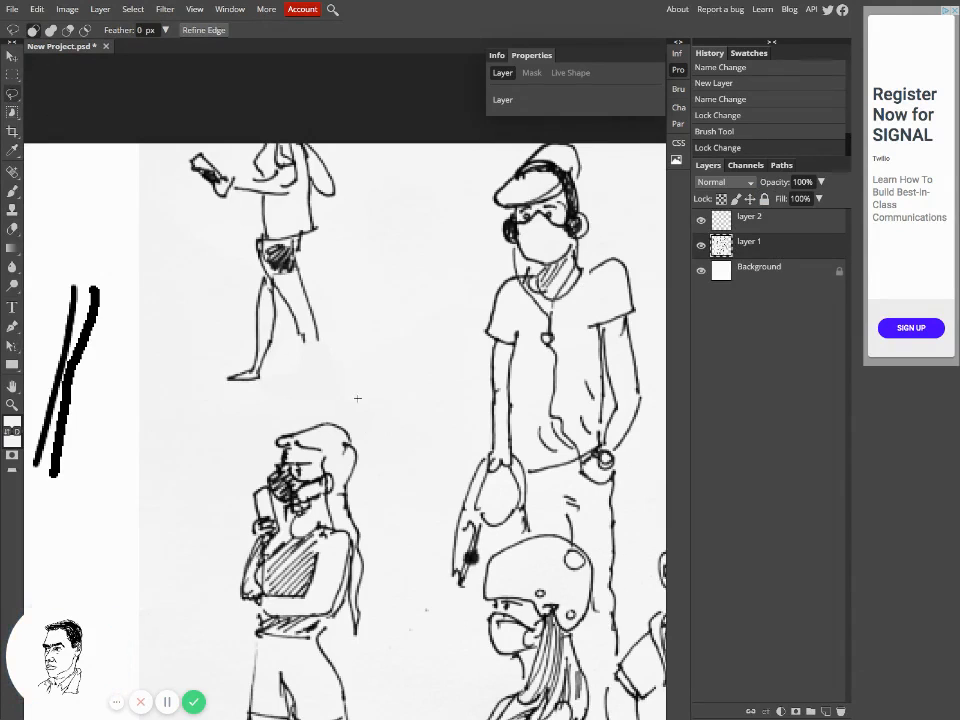
Lasso freehand around the head of the long-haired figure holding a phone on layer 1 and copy the selection.
mouse_move(373, 416)
mouse_down()
mouse_move(364, 532)
mouse_move(321, 524)
mouse_move(270, 493)
mouse_up()
drag(277, 437, 314, 406)
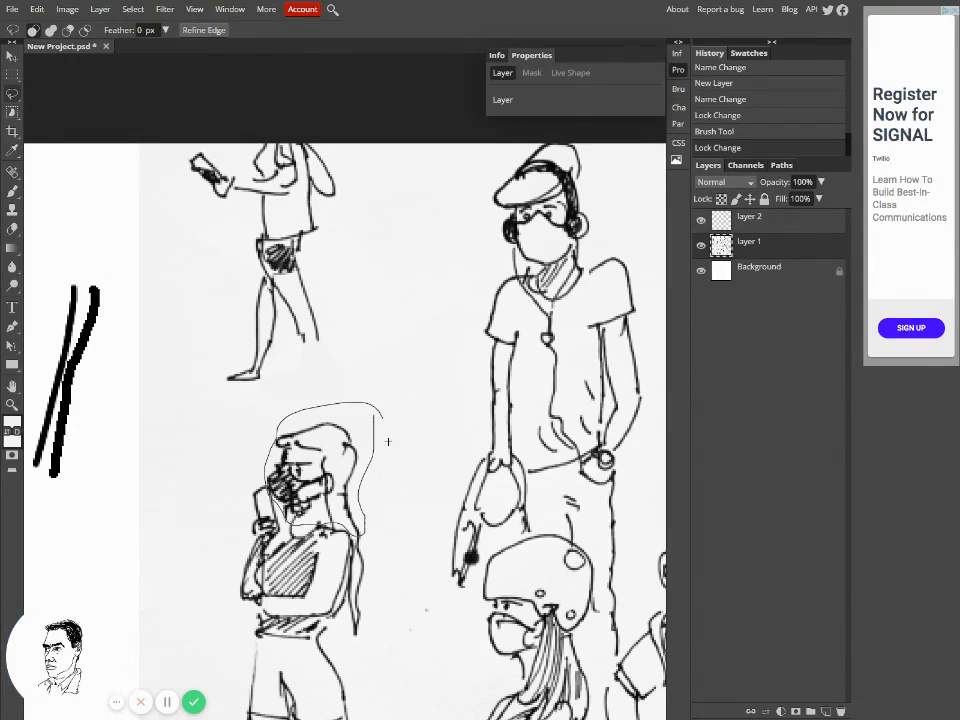
drag(387, 441, 387, 442)
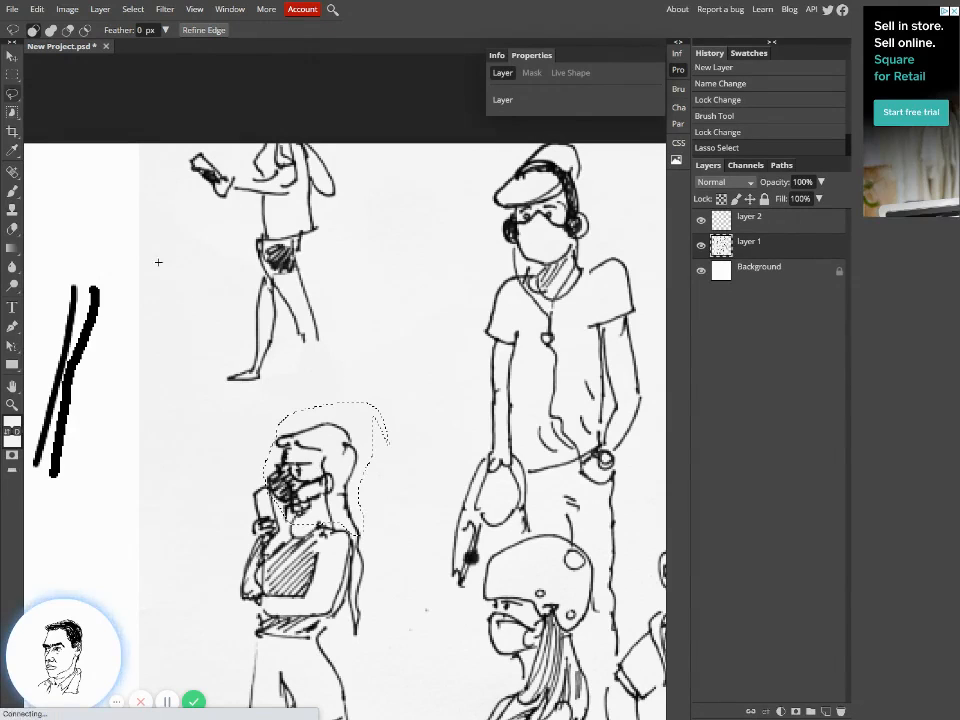
click(36, 9)
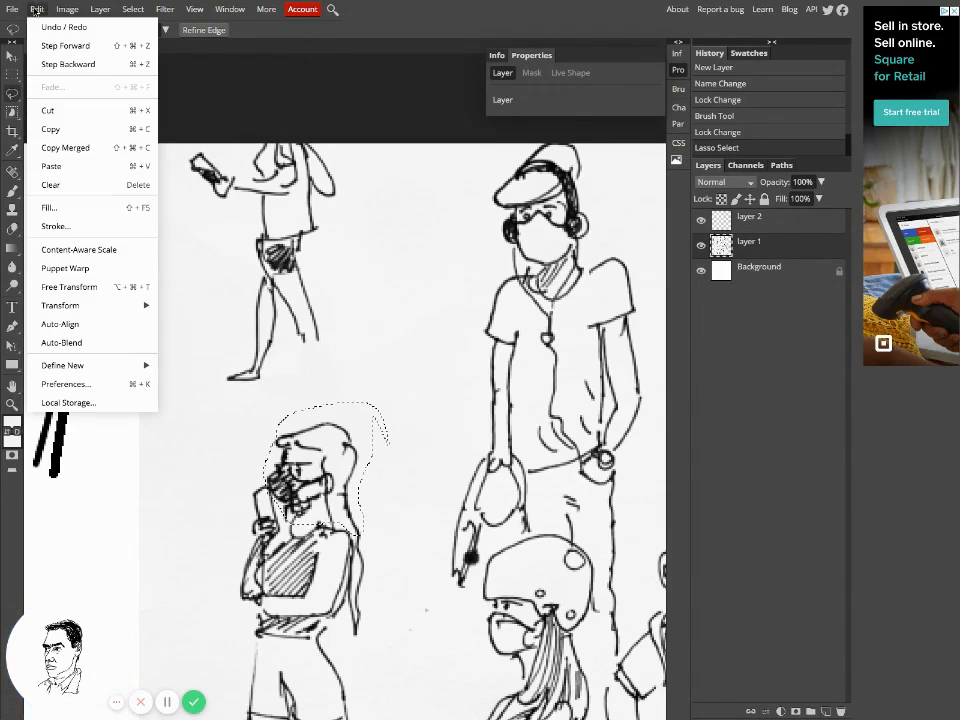
click(50, 129)
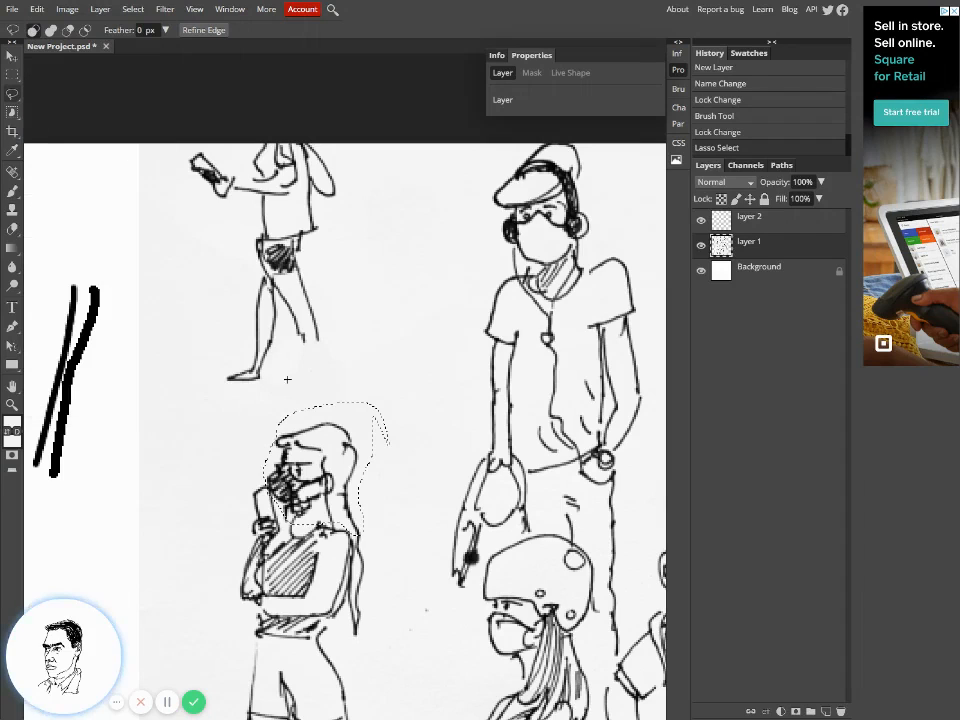
Paste the copied head as its own layer, allowing clipboard access, and move it just left of the original head.
click(12, 56)
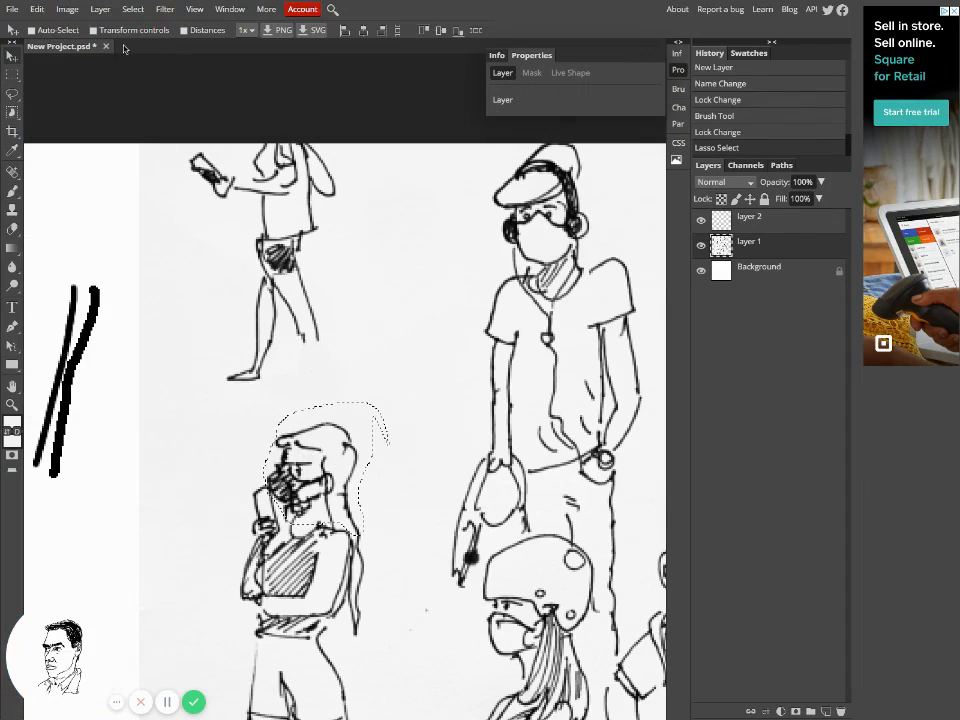
click(36, 9)
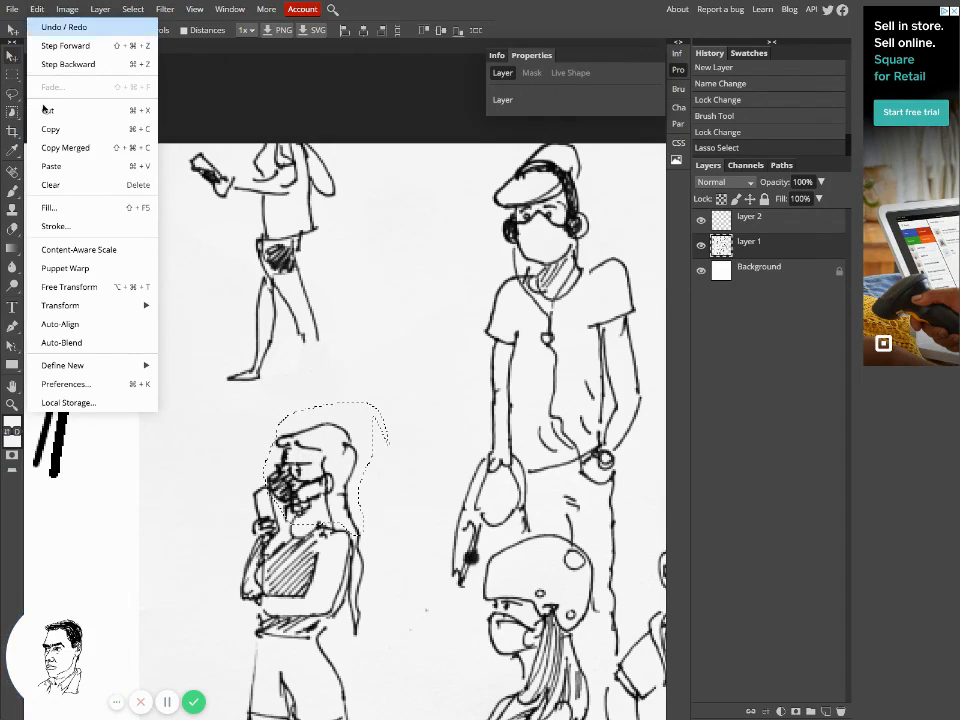
click(47, 165)
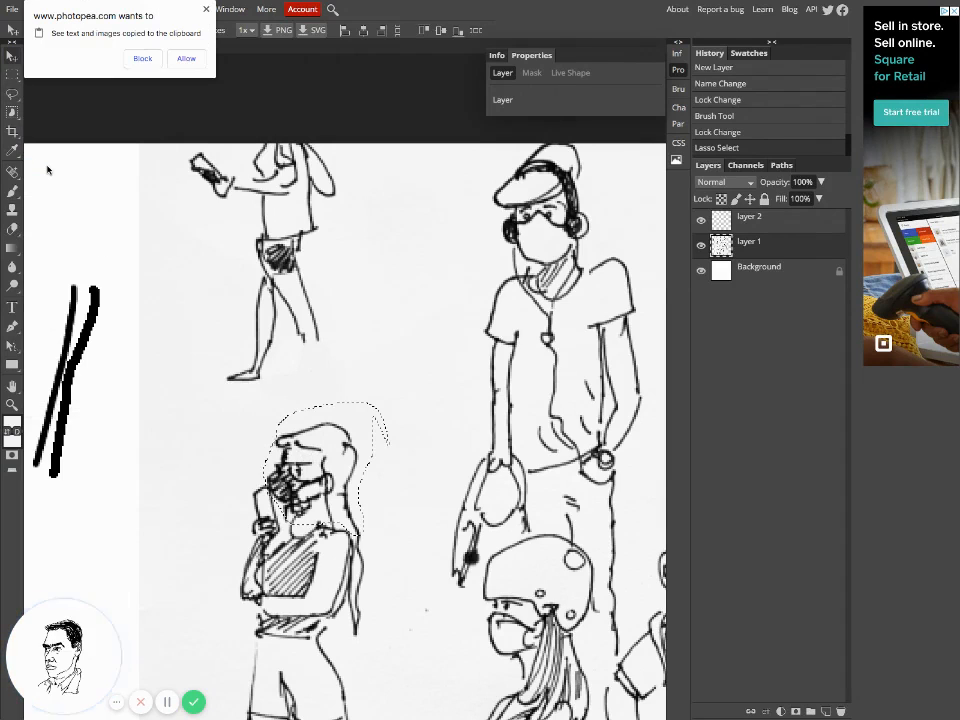
click(186, 62)
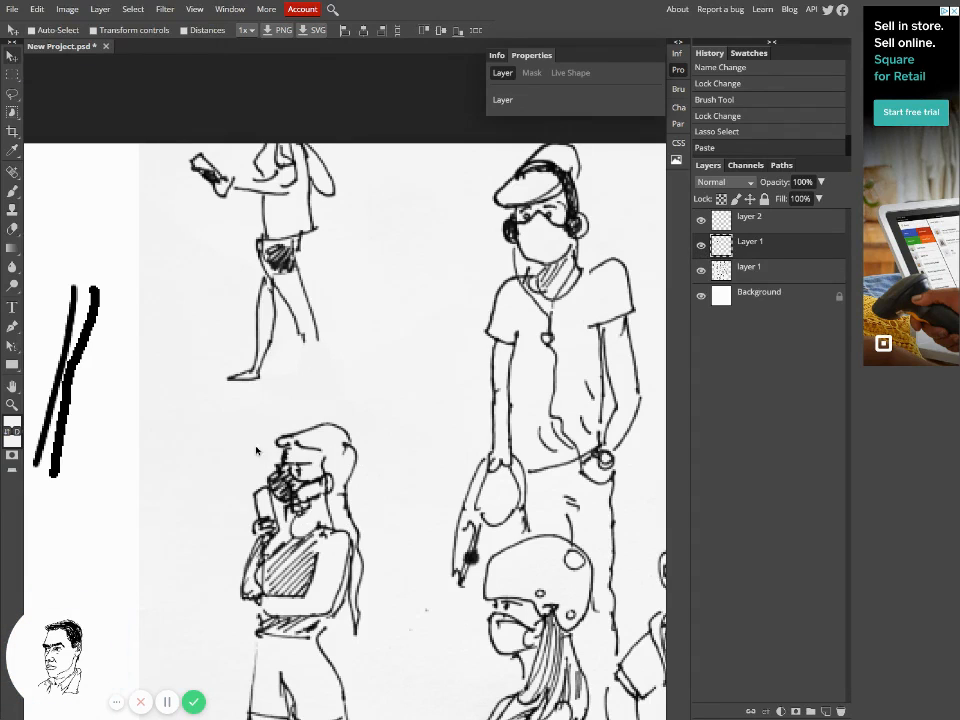
drag(313, 466, 205, 463)
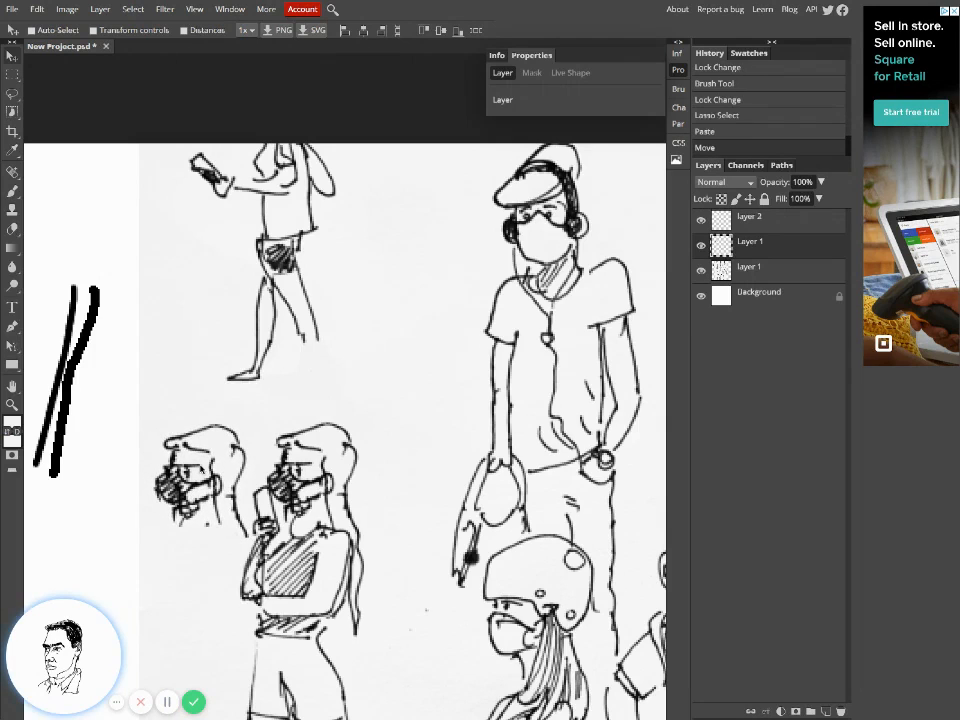
Check the pasted head by hiding and showing its layer, and switch between the sketch layer and the pasted layer.
click(701, 245)
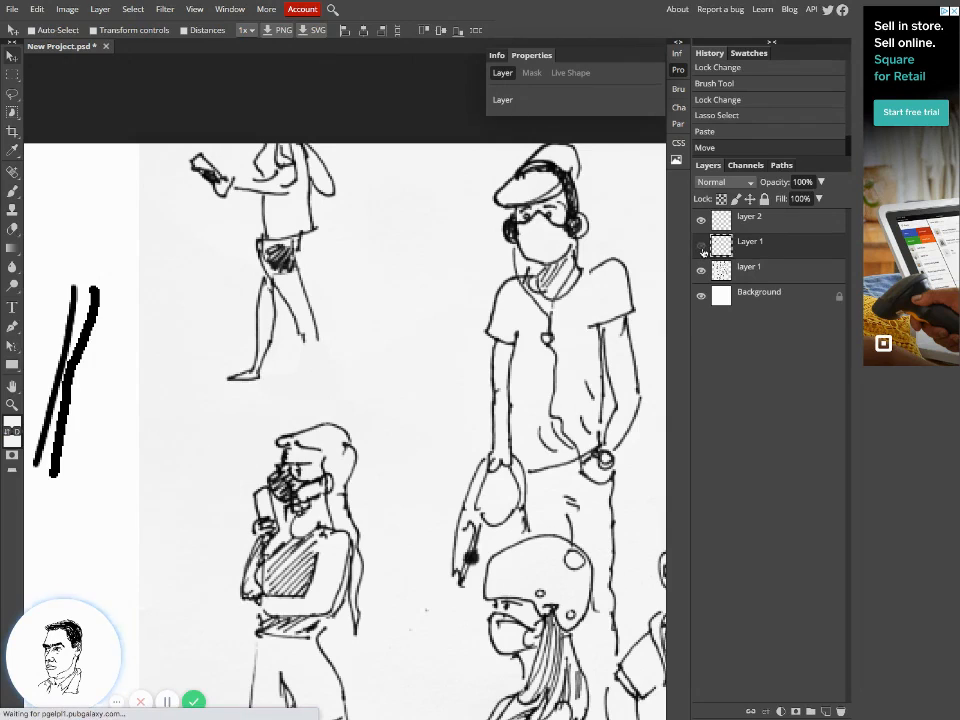
click(701, 245)
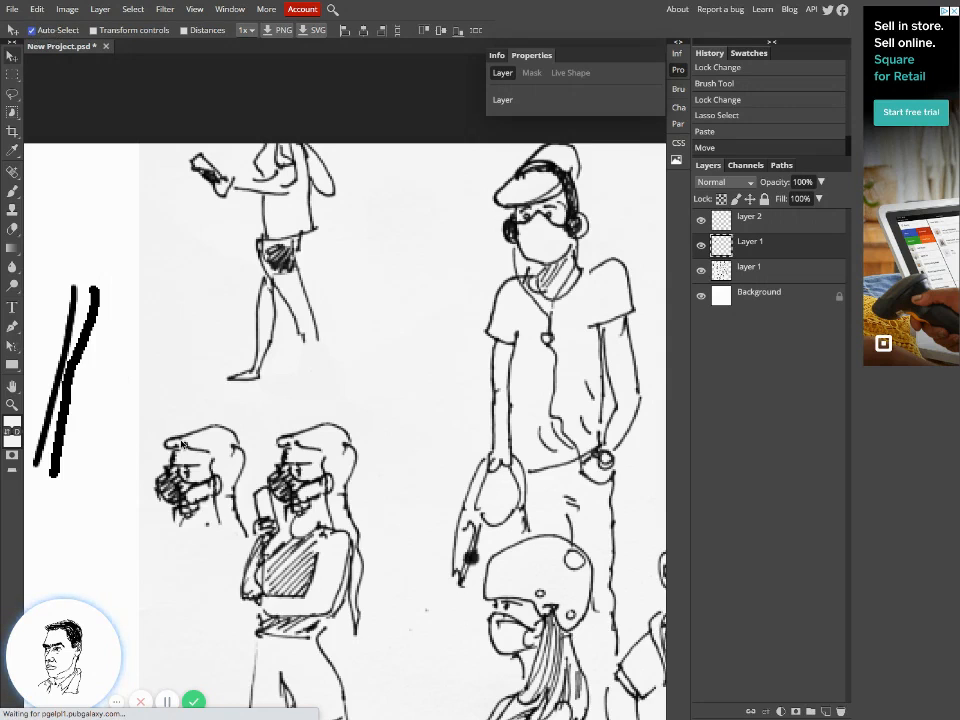
click(758, 270)
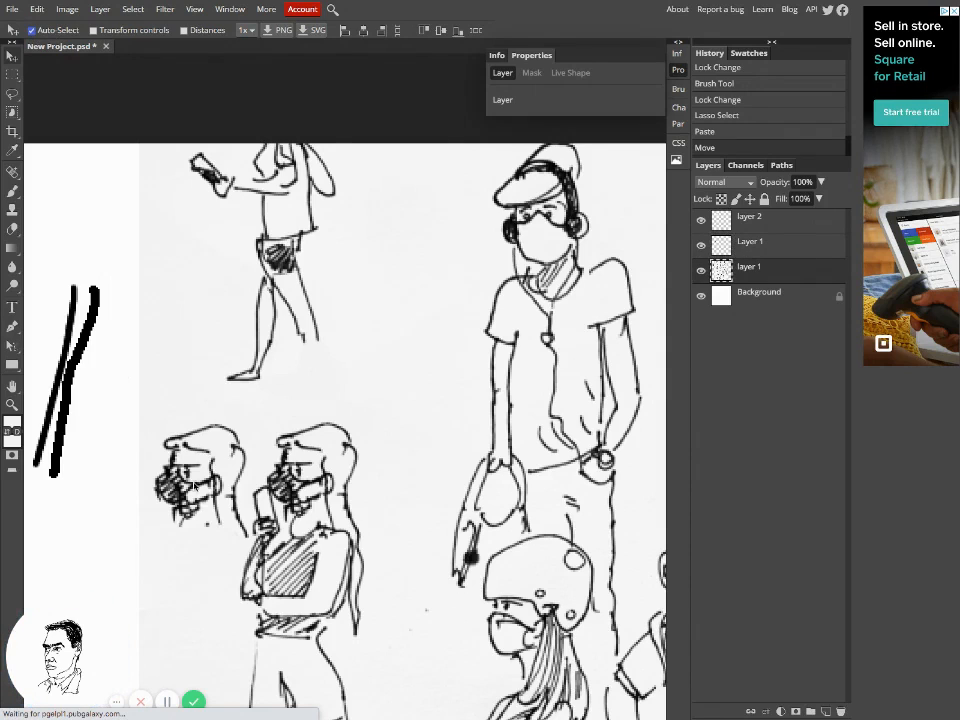
click(615, 298)
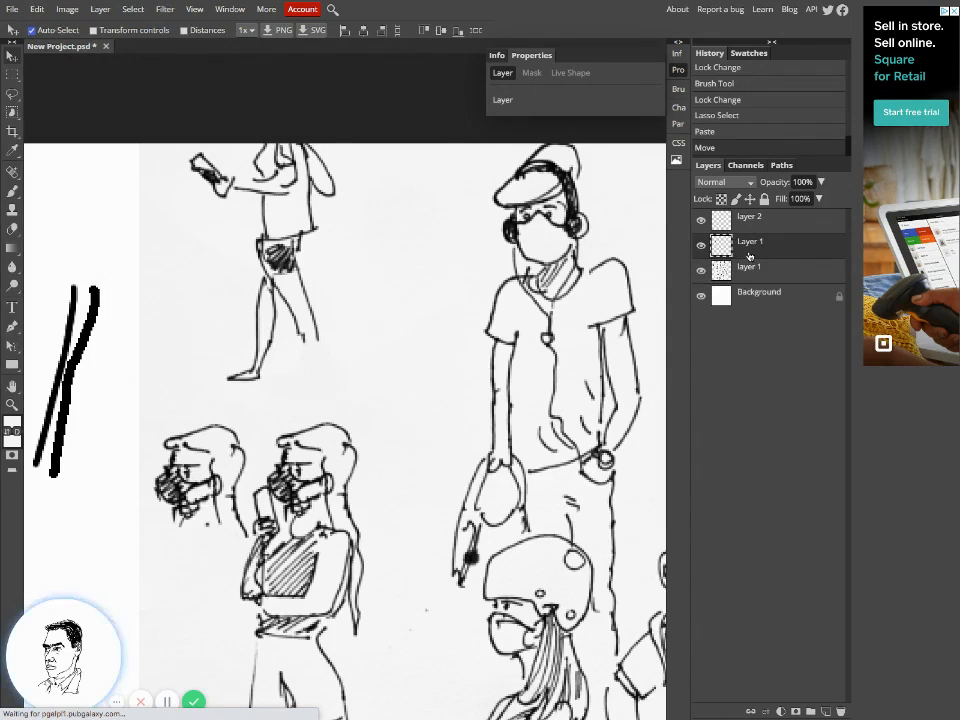